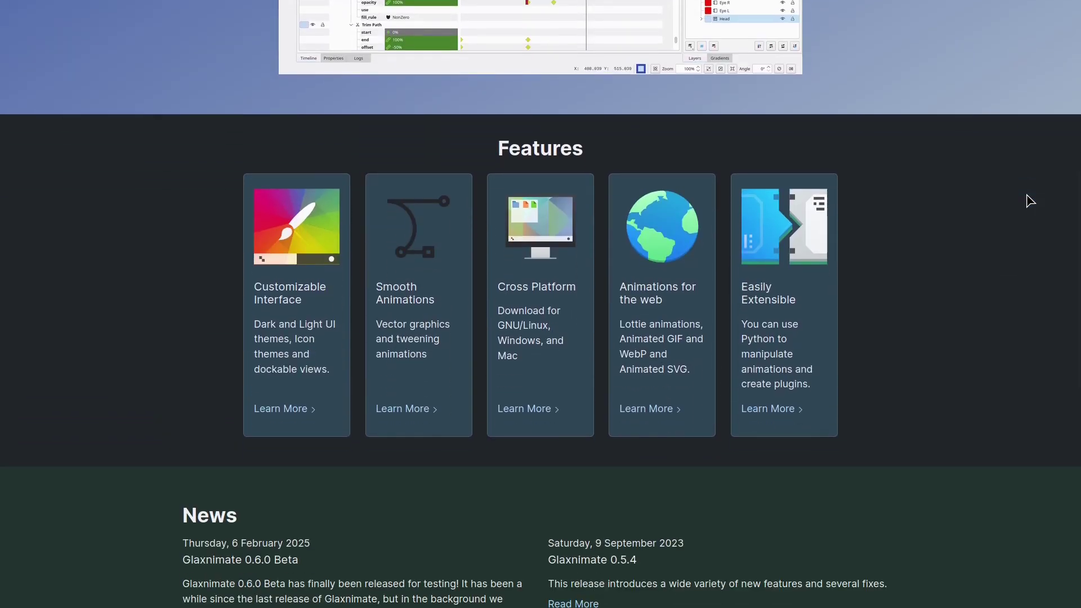
pyautogui.scroll(8, 1029, 201)
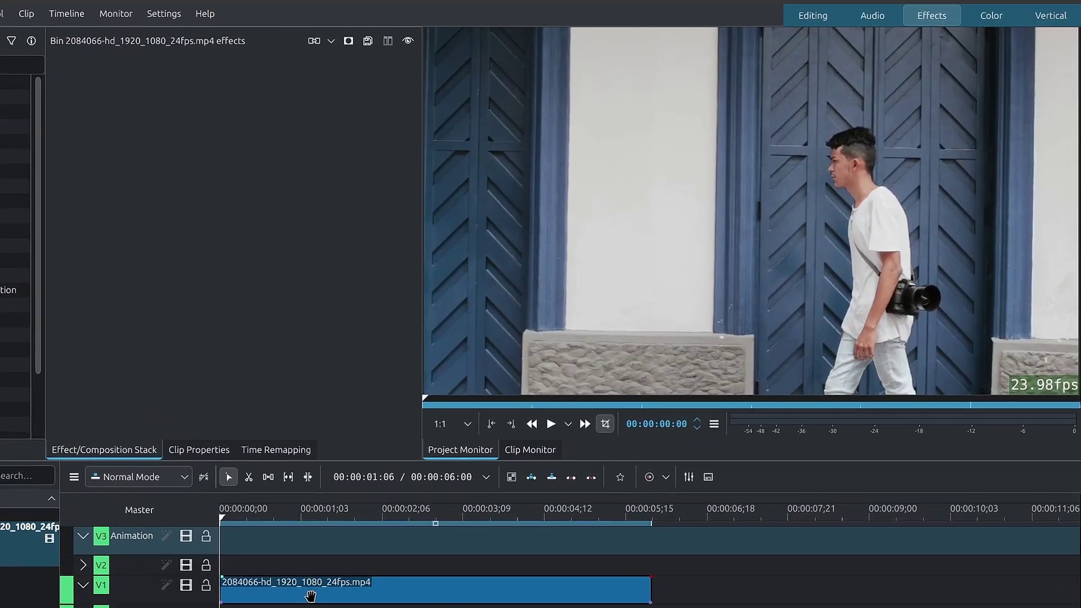
# - From the start of the timeline, scale the video clip down to about 65% toward its lower-right corner and rotate it about -25°
pyautogui.moveTo(257, 522); pyautogui.dragTo(229, 523)
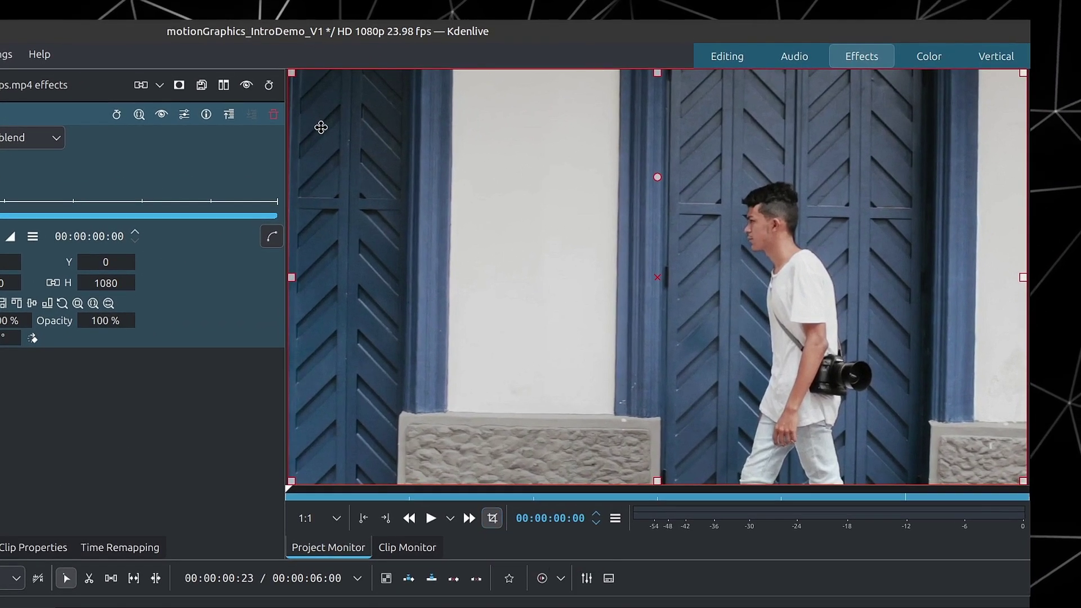
pyautogui.moveTo(294, 76); pyautogui.dragTo(544, 204)
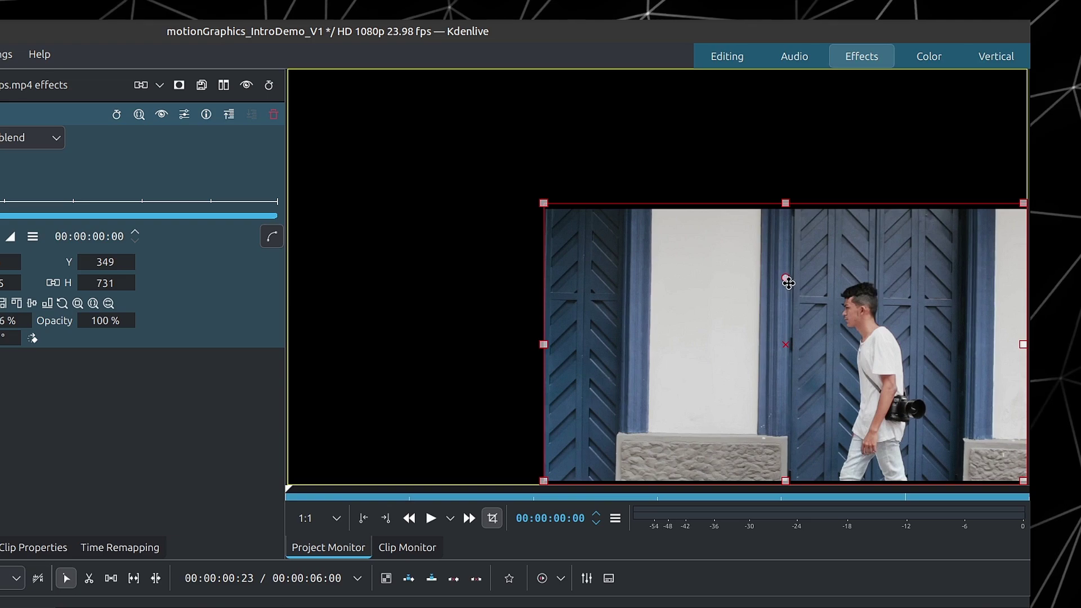
pyautogui.moveTo(786, 283); pyautogui.dragTo(736, 231)
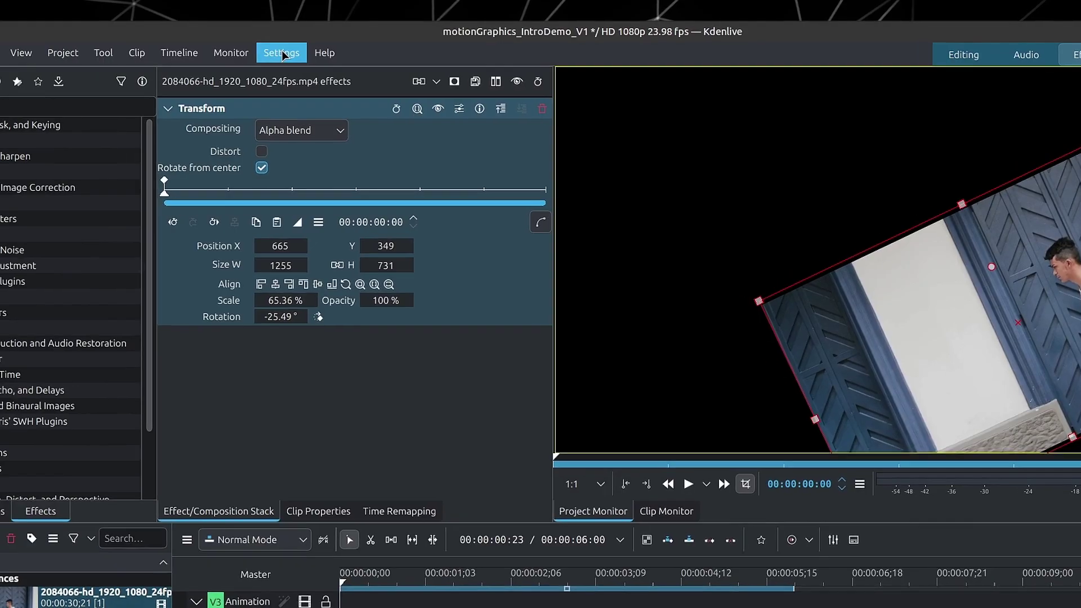
# - Enable Built-in Effects in the Kdenlive configuration's Misc settings and apply the change
pyautogui.click(281, 53)
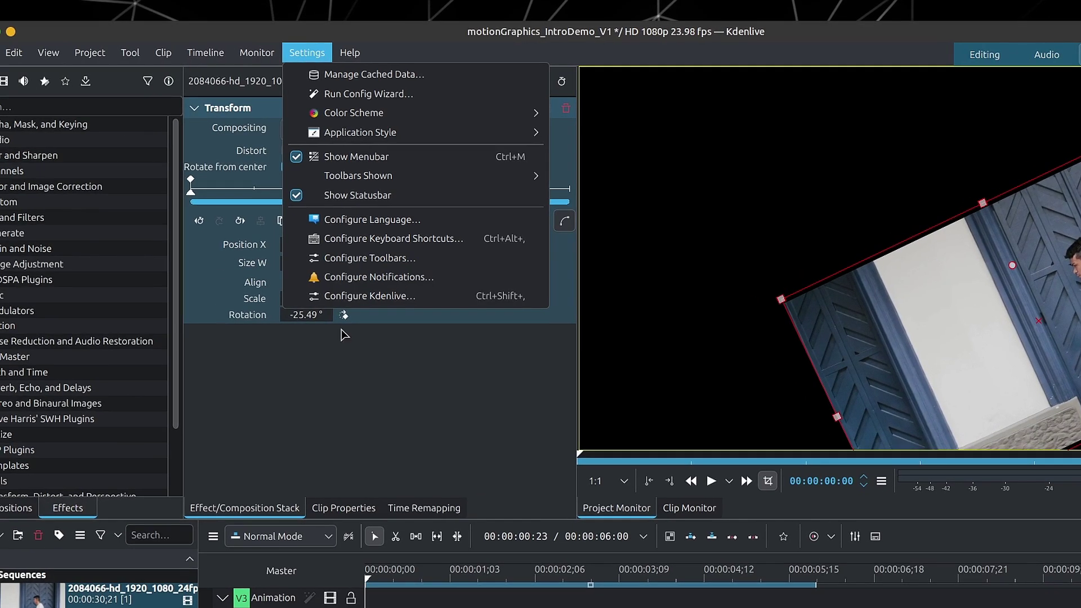
pyautogui.click(372, 297)
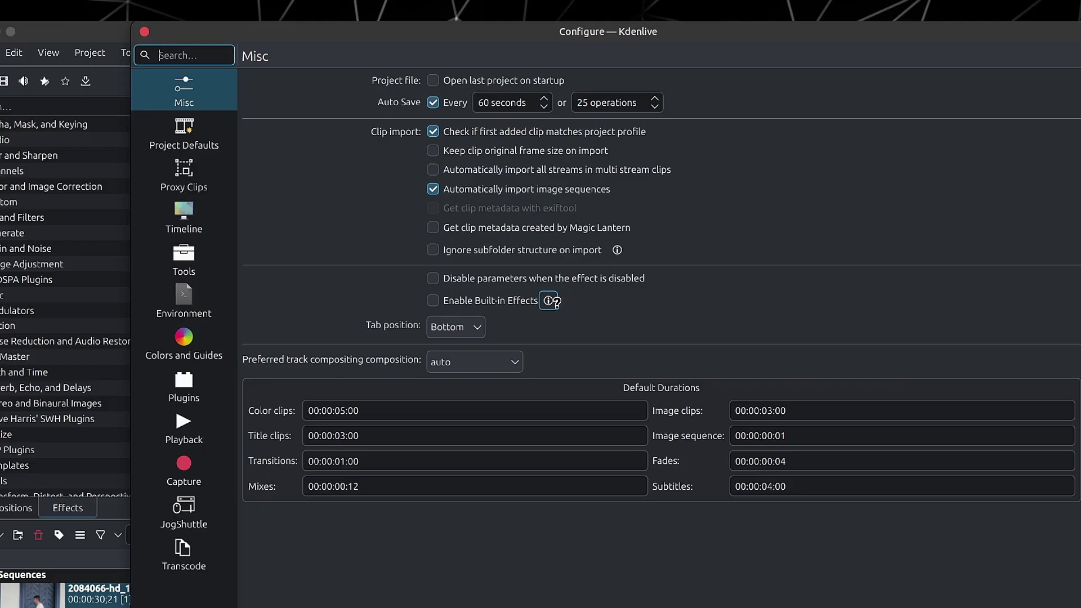
pyautogui.click(433, 301)
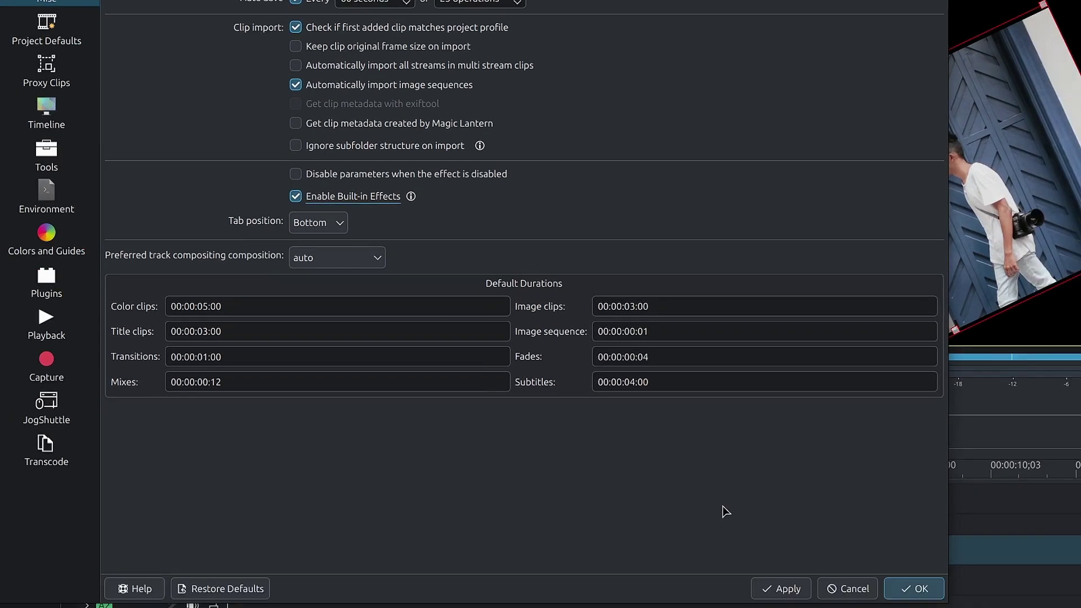
pyautogui.click(696, 521)
pyautogui.click(822, 522)
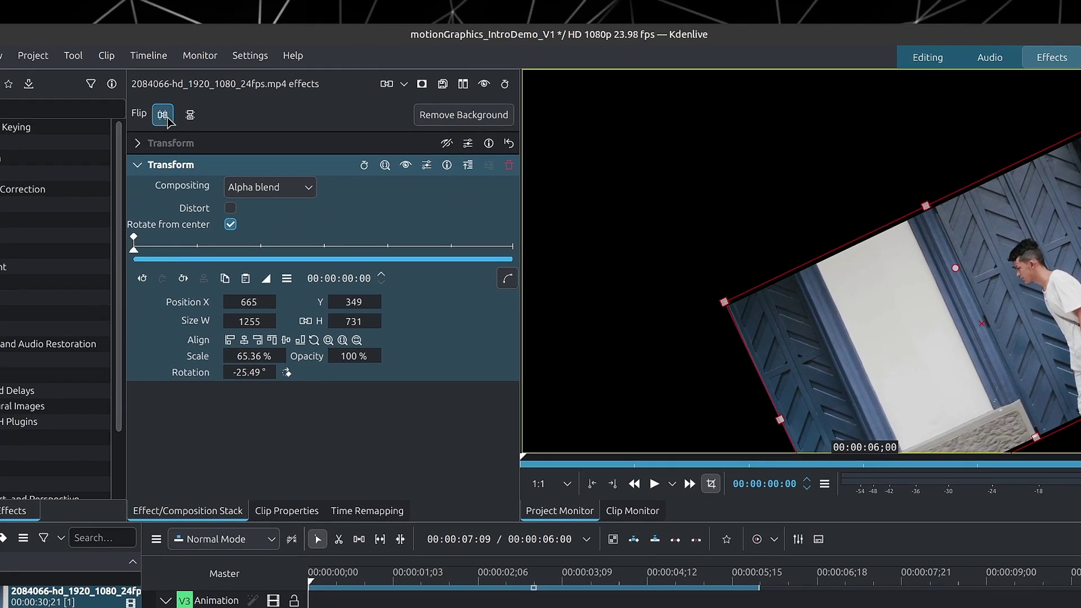
# - Delete the added Transform effect from the clip and activate the built-in Transform's handles in the project monitor
pyautogui.click(197, 145)
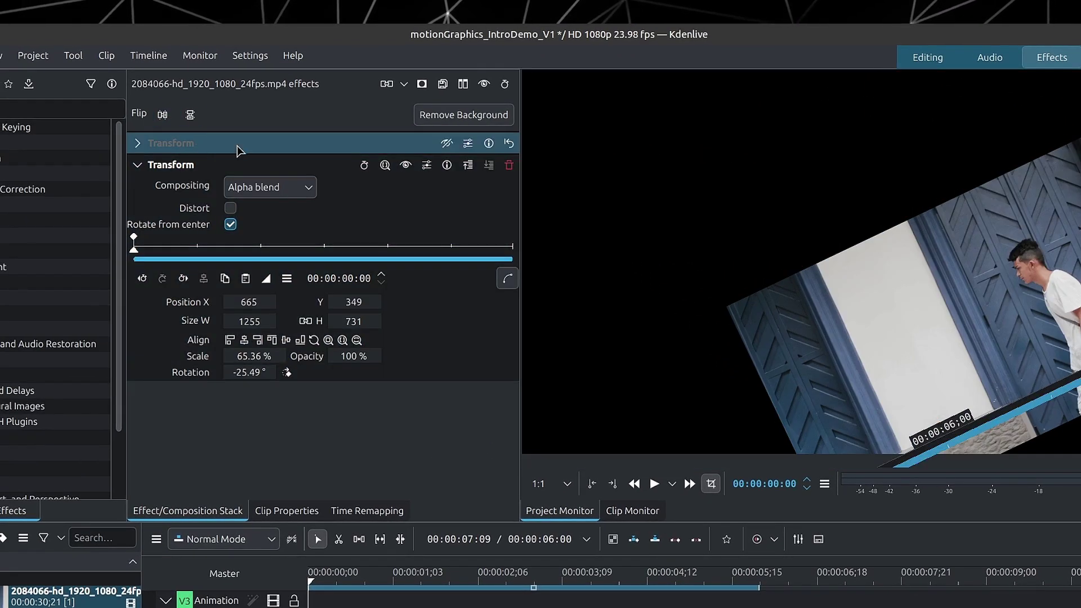
pyautogui.click(509, 165)
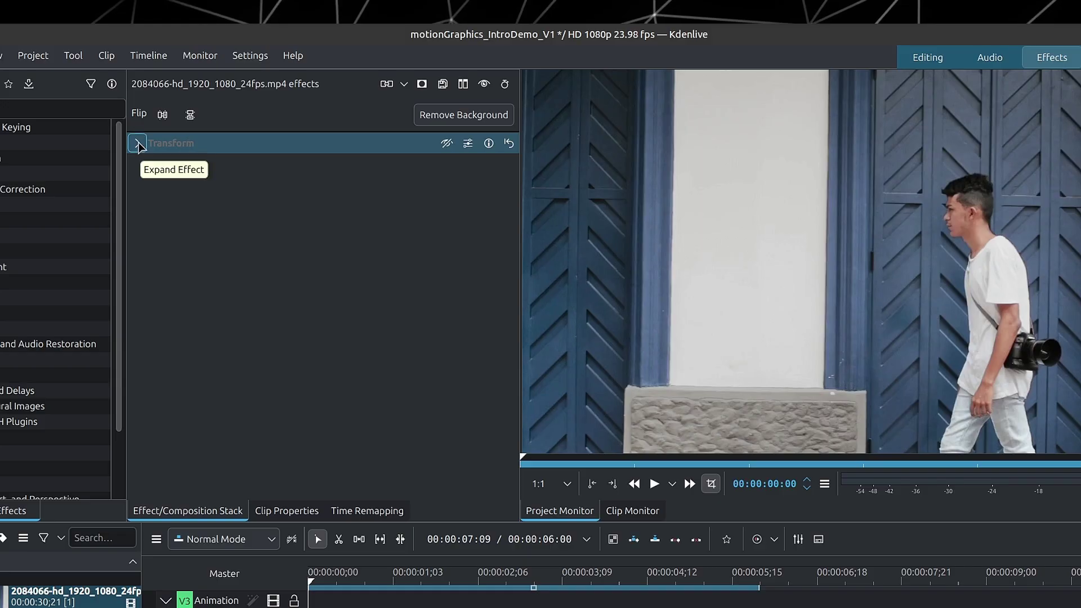
pyautogui.click(137, 143)
pyautogui.click(137, 143)
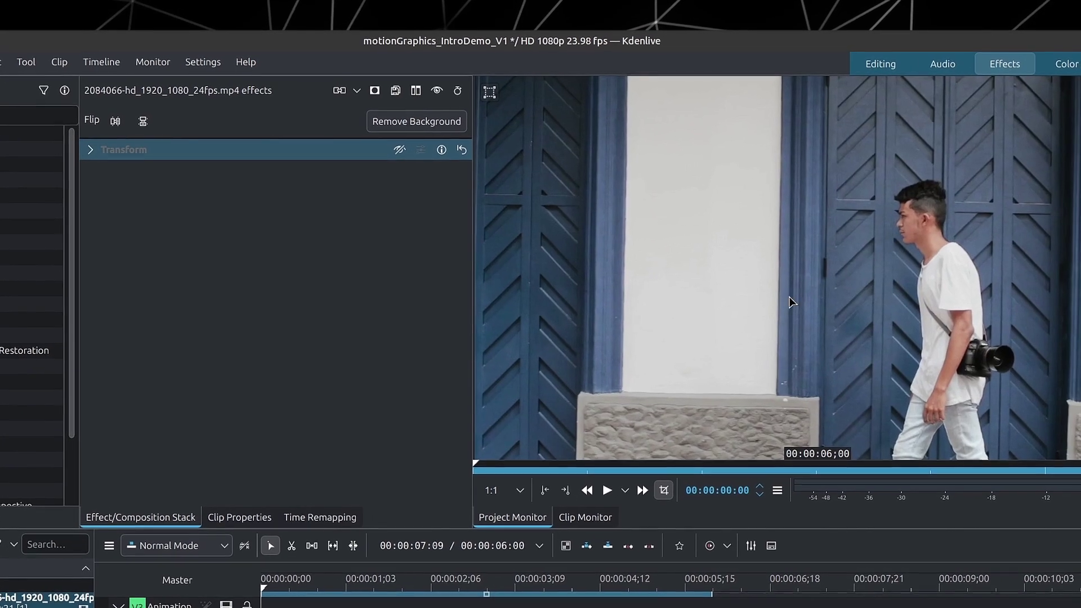
pyautogui.click(488, 95)
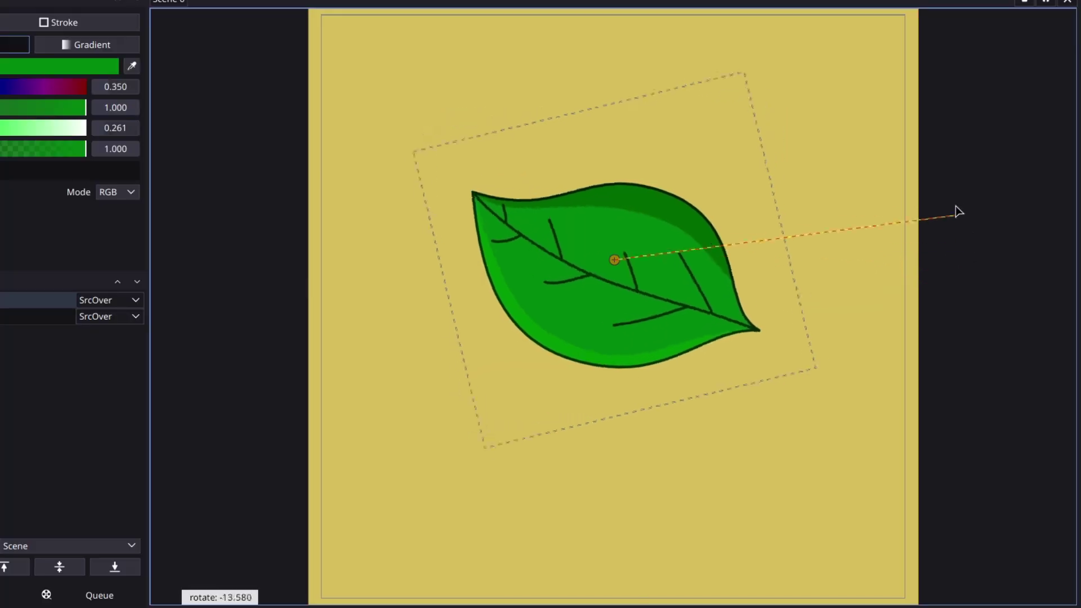
# - In the vector animation editor, try rotating and scaling the leaf about its centre and about a pivot at its stem tip
pyautogui.click(978, 347)
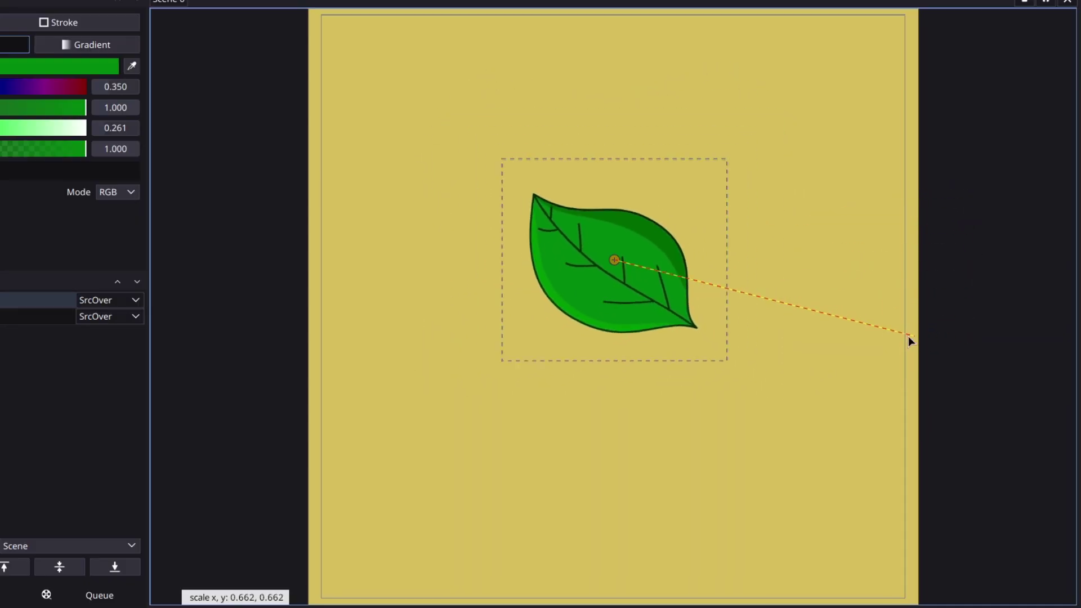
pyautogui.click(946, 348)
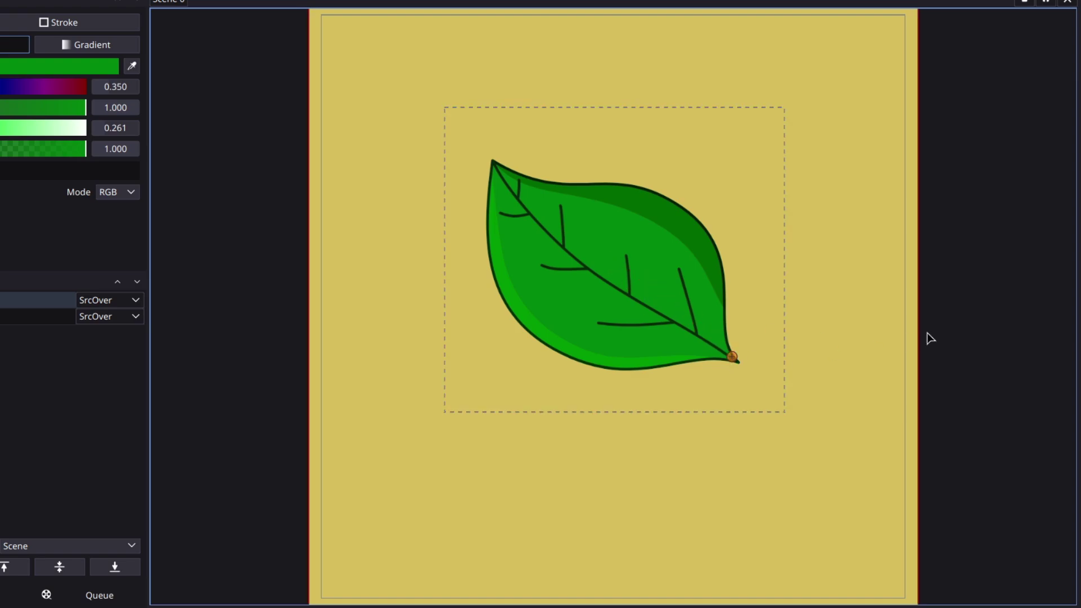
pyautogui.press('r')
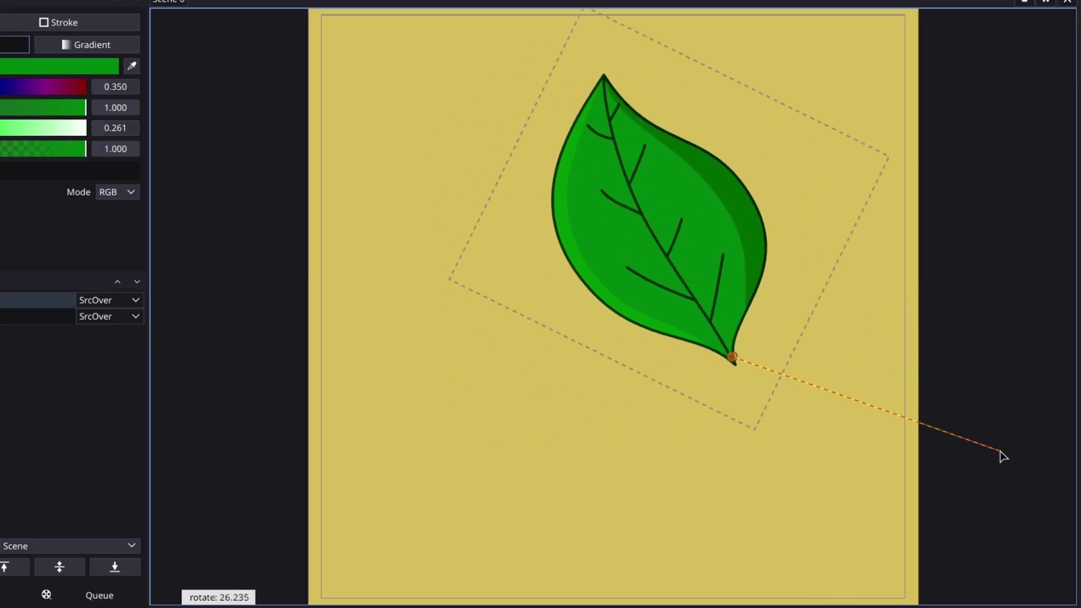
pyautogui.click(977, 285)
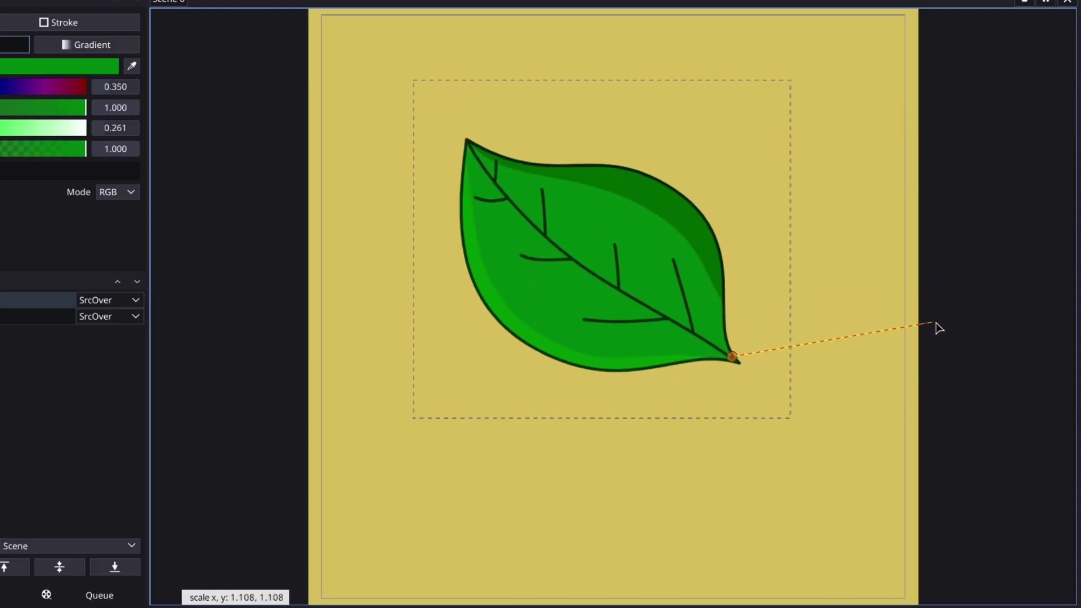
pyautogui.press('Escape')
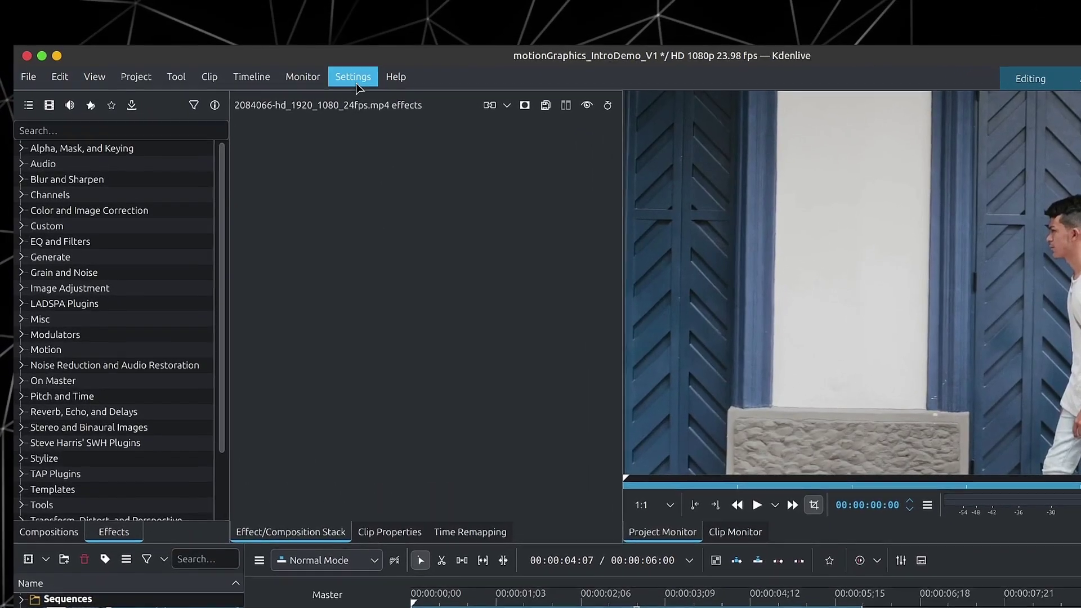
# - In Kdenlive's environment settings, set the default animation editing application to glaxnimate-x86_64.AppImage
pyautogui.click(353, 78)
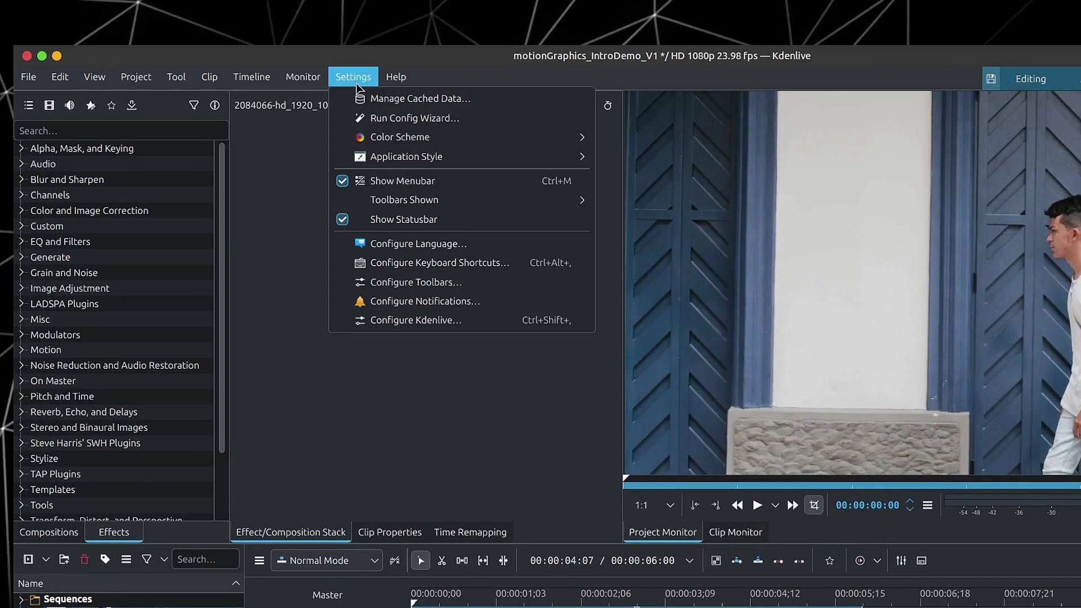
pyautogui.click(445, 323)
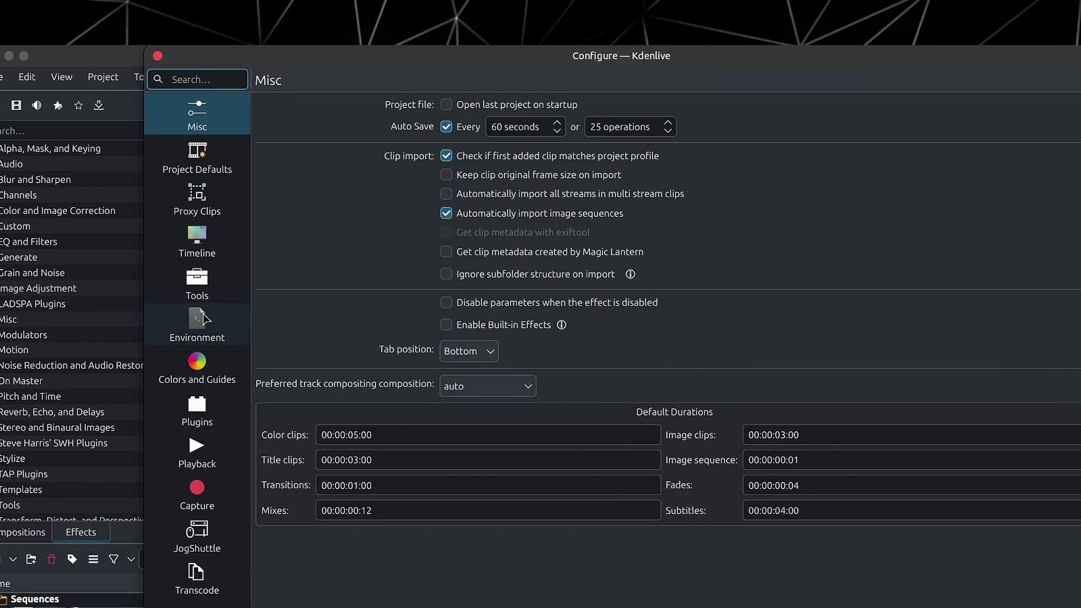
pyautogui.click(232, 320)
pyautogui.click(419, 283)
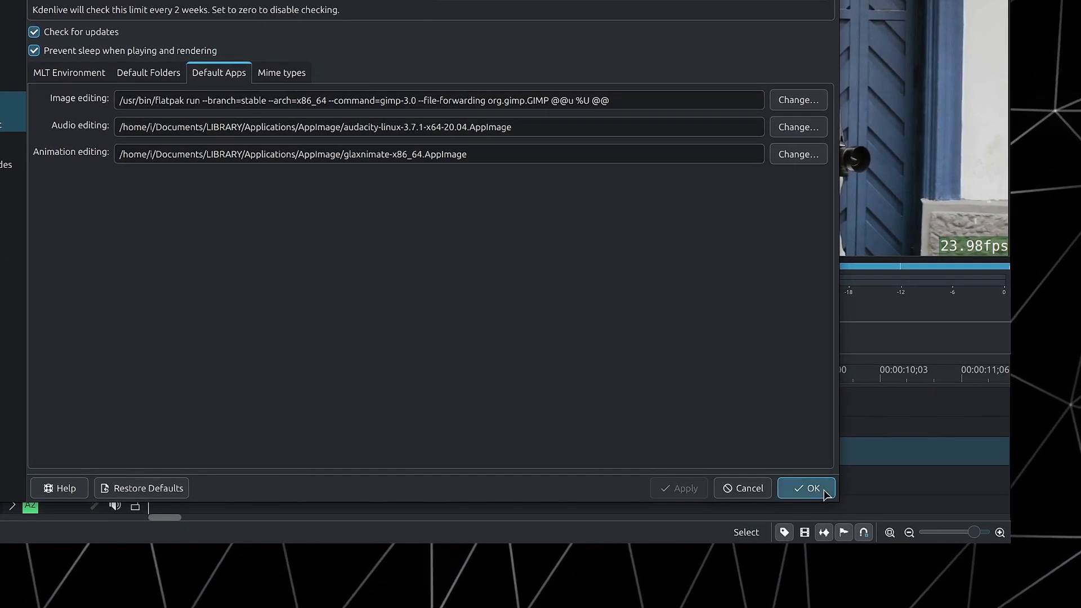
pyautogui.click(824, 490)
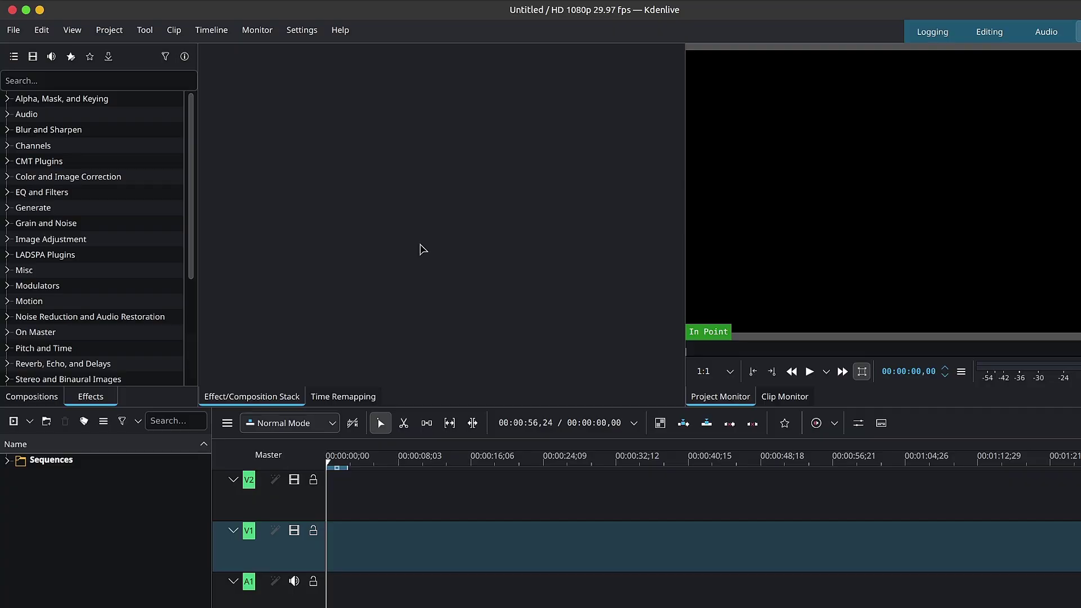
# - Open the existing project that has the 2084066-hd_1920_1080_24fps.mp4 clip on track V1
pyautogui.click(13, 30)
pyautogui.click(229, 91)
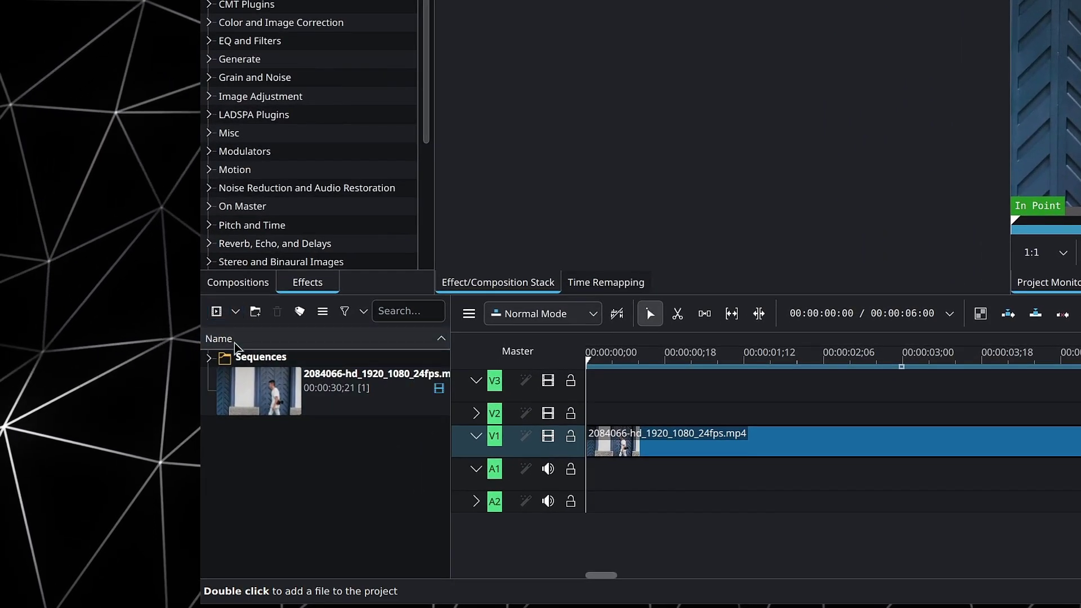
# - Create a new animation clip saved as animation-0007.rawr with a duration of 00:00:06:00
pyautogui.click(236, 313)
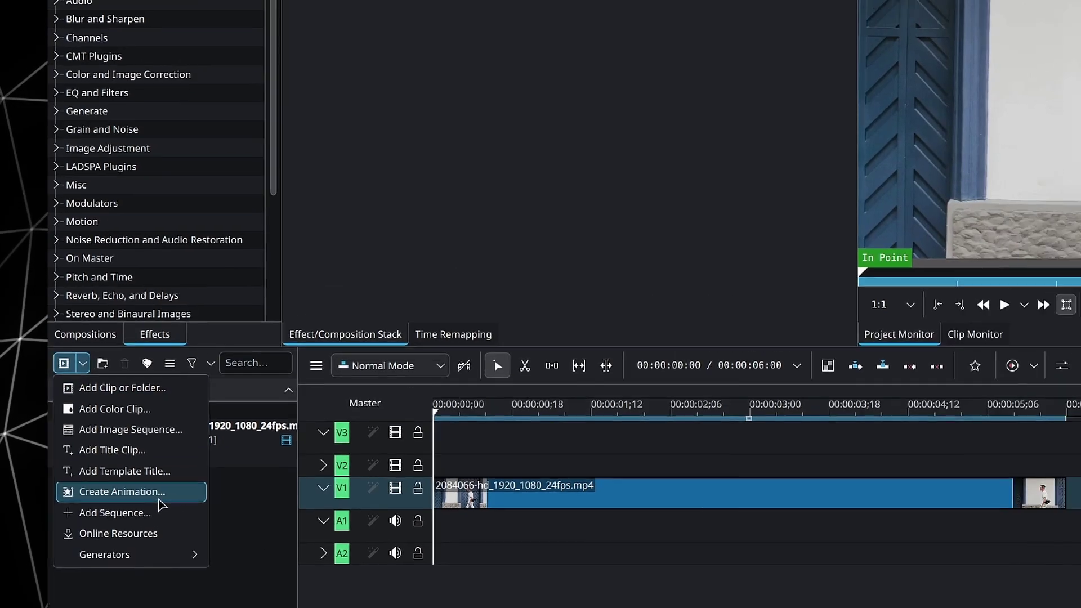
pyautogui.click(303, 445)
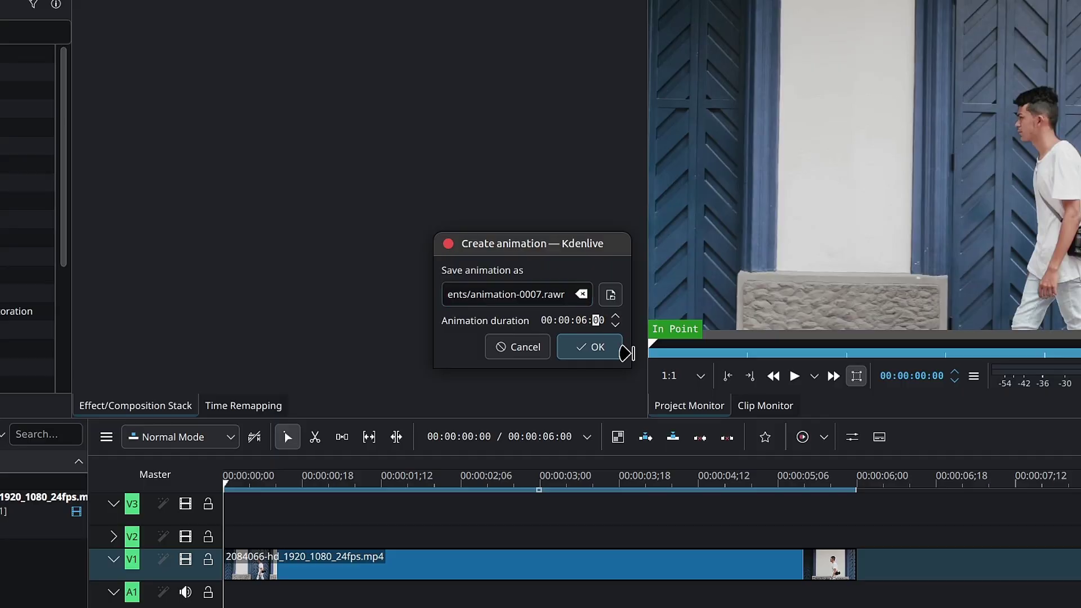
pyautogui.click(597, 347)
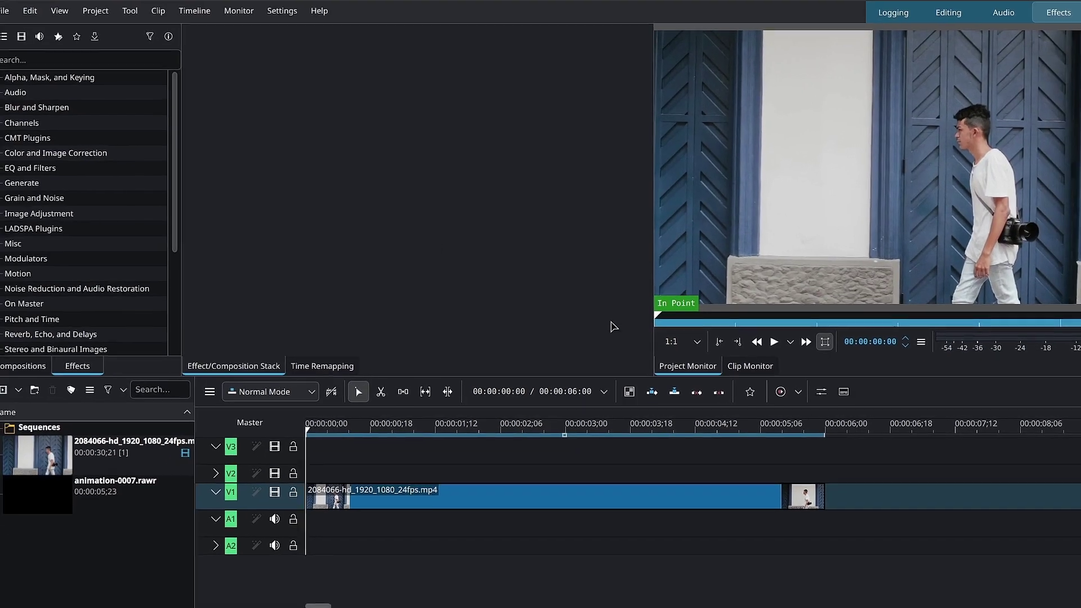
# - Place the animation-0007.rawr clip on track V3 above the video clip
pyautogui.click(140, 512)
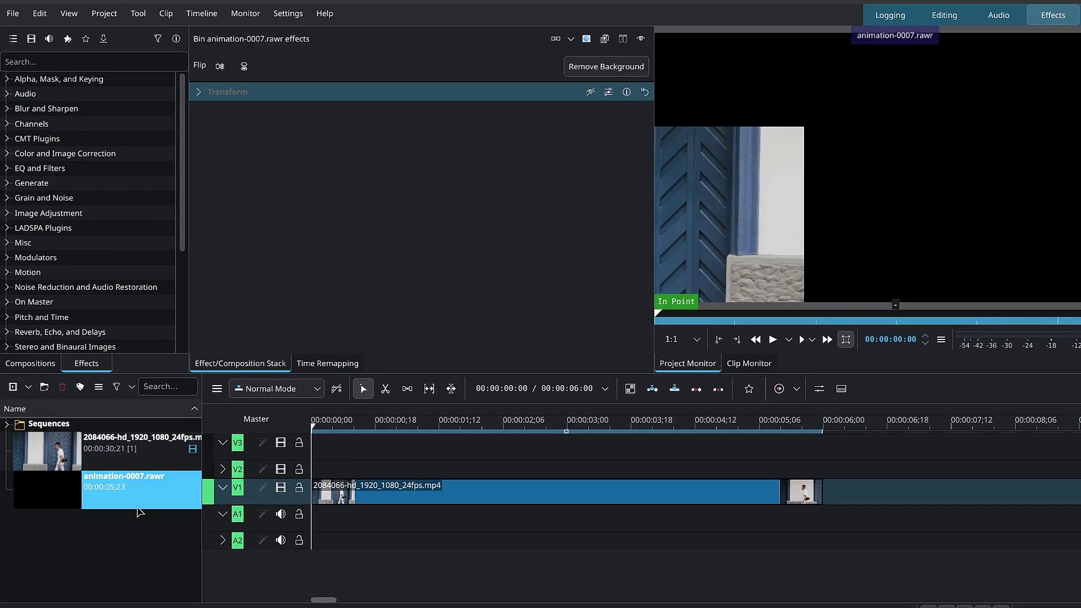
pyautogui.doubleClick(79, 493)
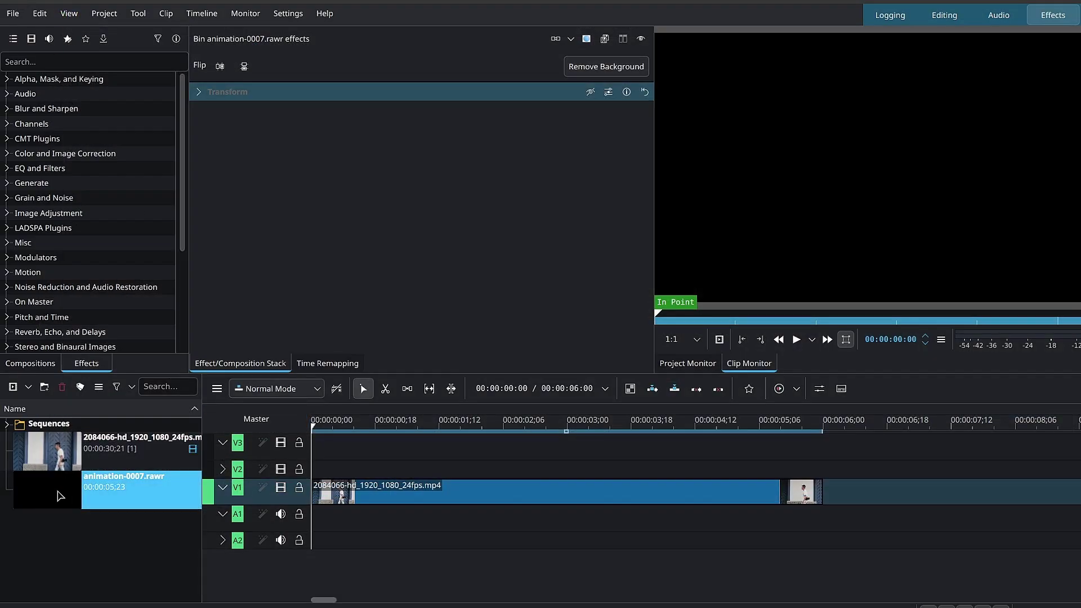
pyautogui.moveTo(59, 496); pyautogui.dragTo(385, 449)
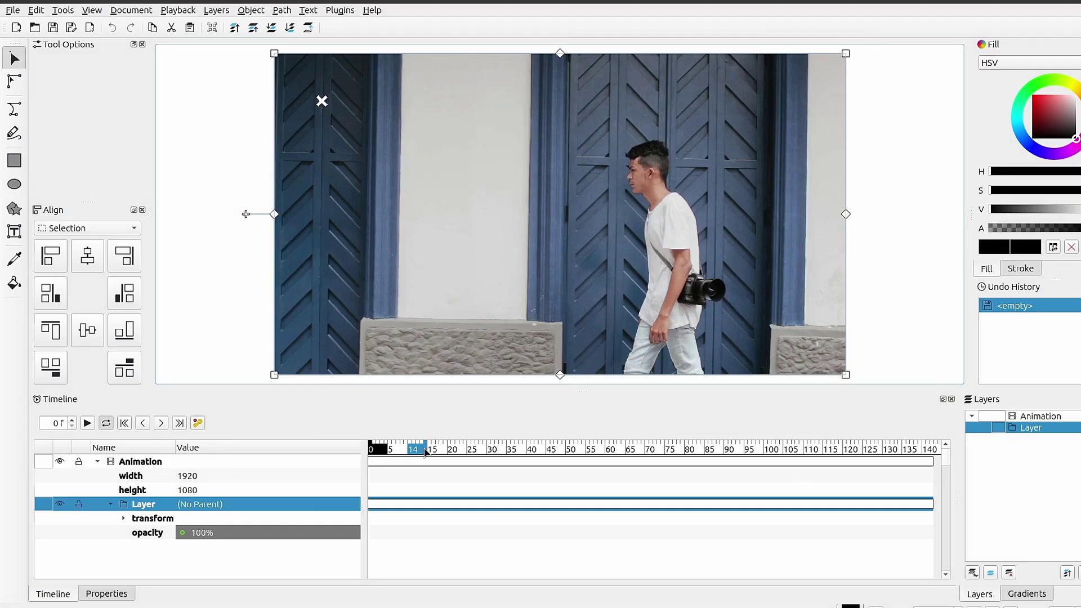
# - In Glaxnimate, scrub the animation over the background footage to frame 66 and back to frame 18, and examine the layer hierarchy
pyautogui.moveTo(424, 452); pyautogui.dragTo(631, 453)
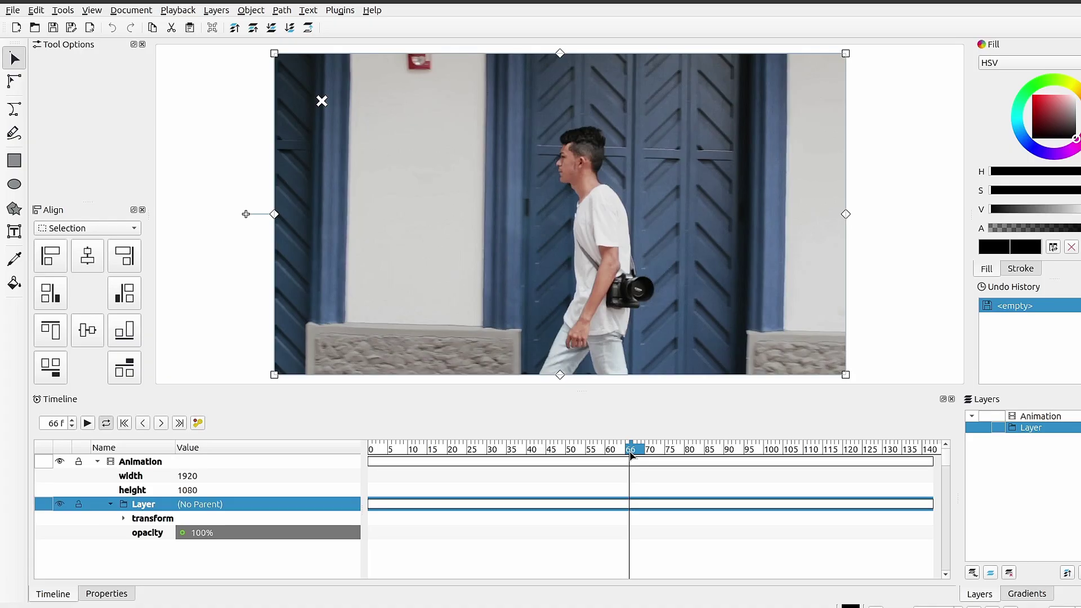
pyautogui.moveTo(631, 454); pyautogui.dragTo(442, 457)
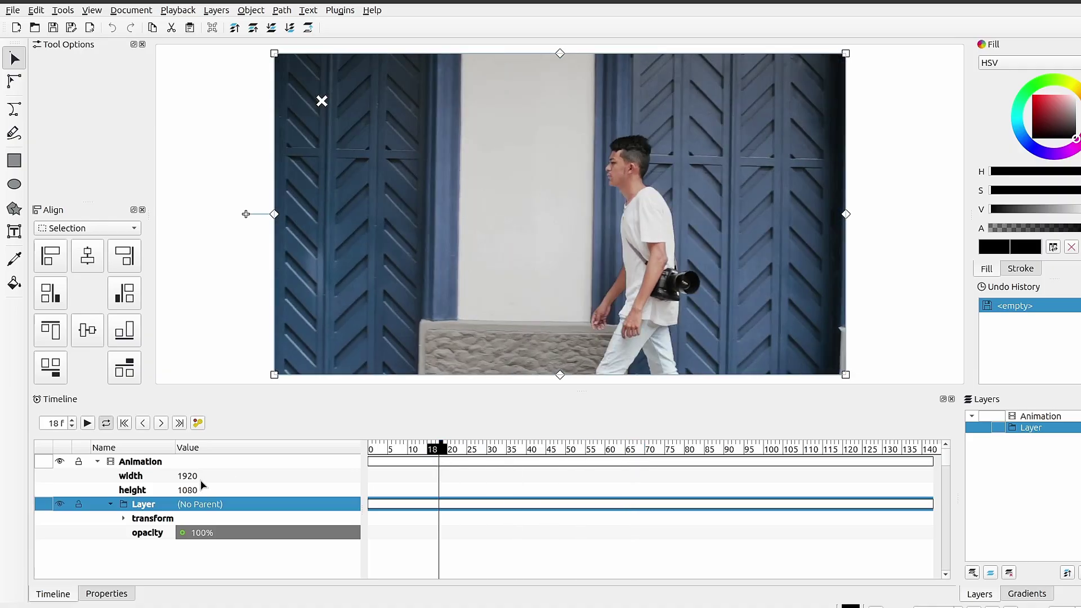
pyautogui.click(112, 506)
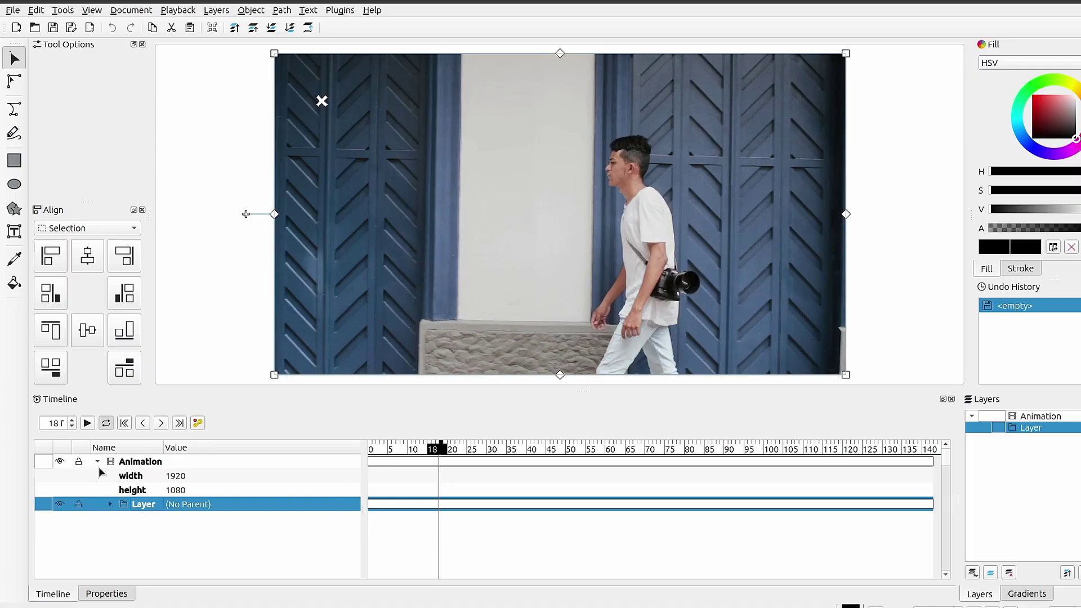
pyautogui.click(100, 462)
pyautogui.click(99, 462)
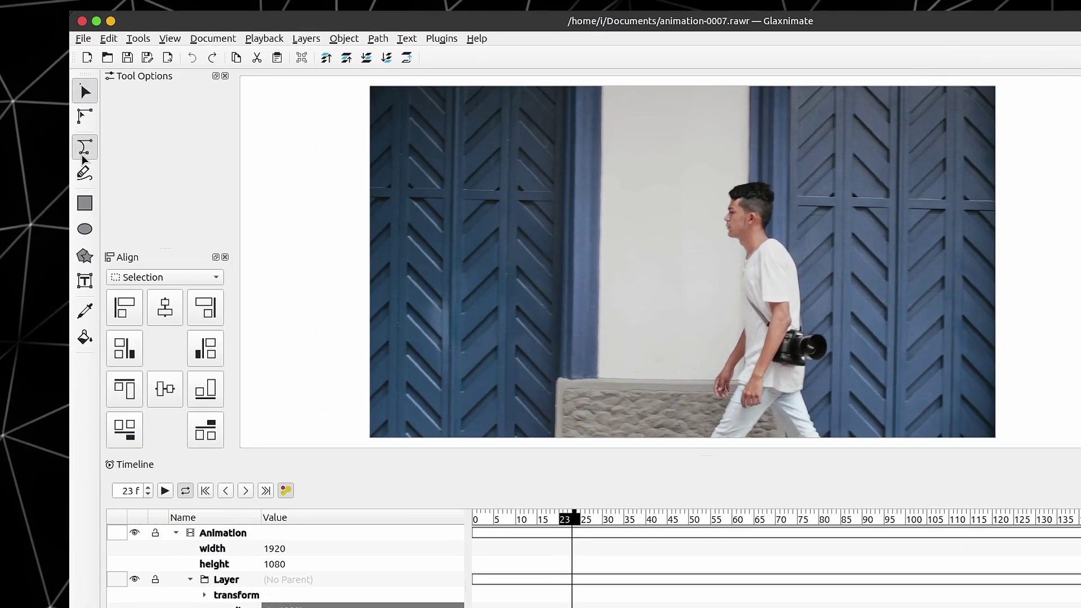
# - Draw a closed, rounded filled path over the door beside the man's head and set its fill colour to white
pyautogui.click(83, 155)
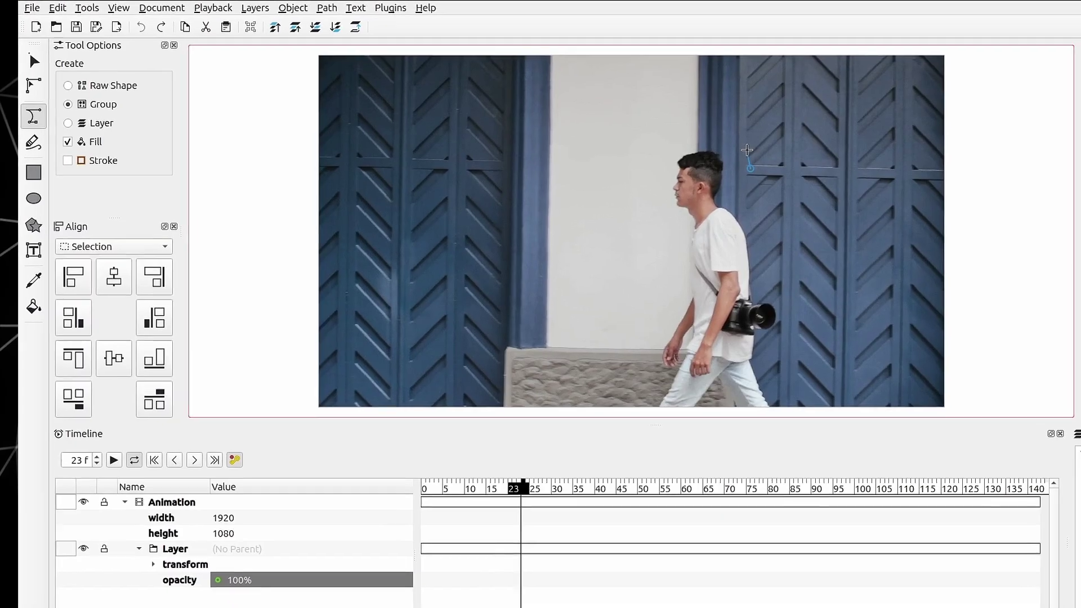
pyautogui.click(802, 198)
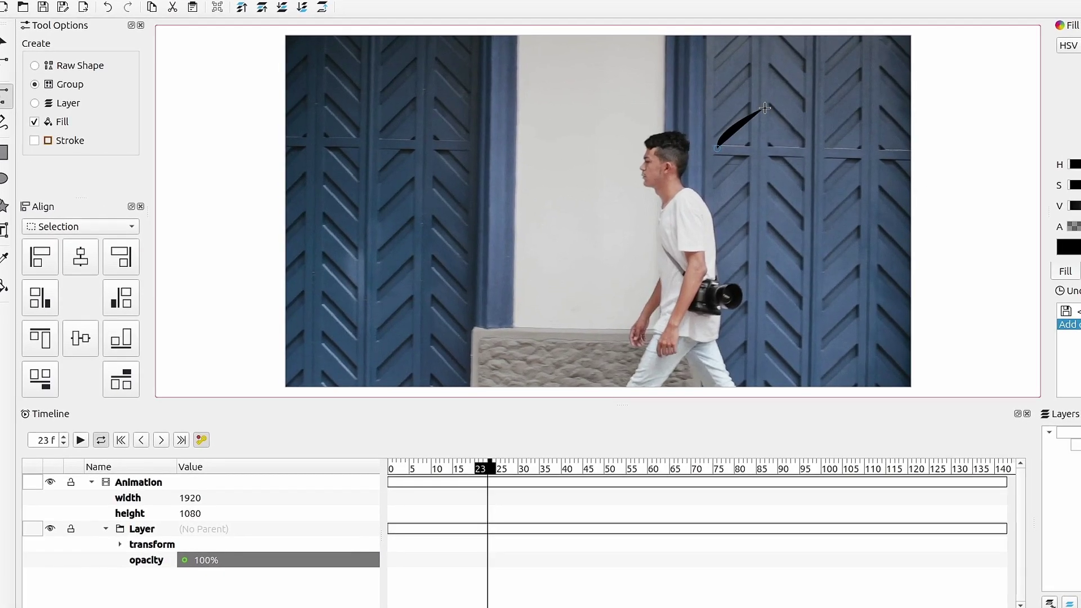
pyautogui.moveTo(800, 110); pyautogui.dragTo(858, 117)
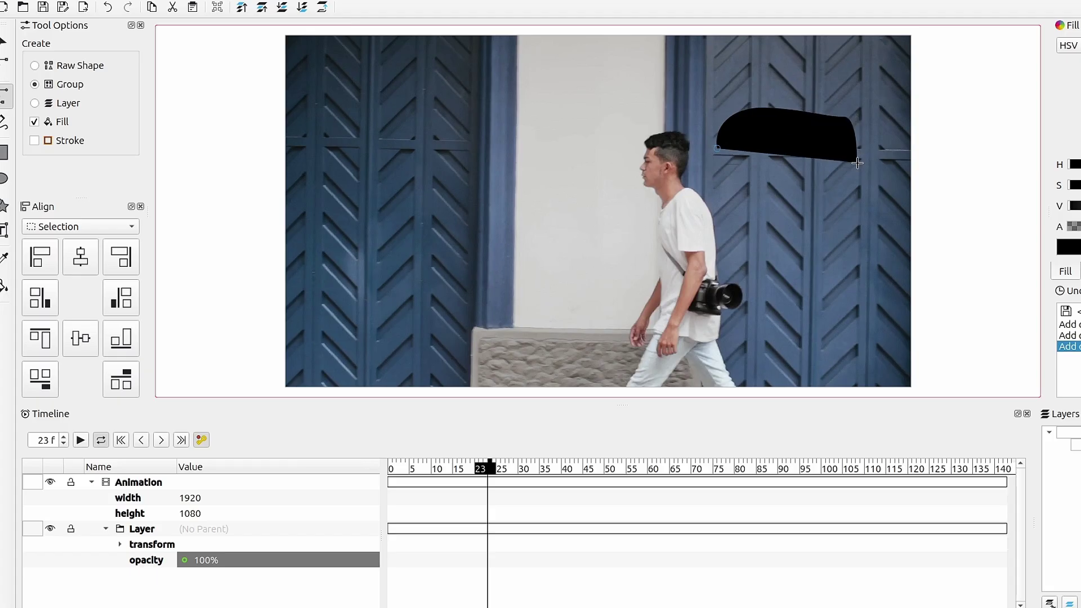
pyautogui.moveTo(857, 163); pyautogui.dragTo(857, 173)
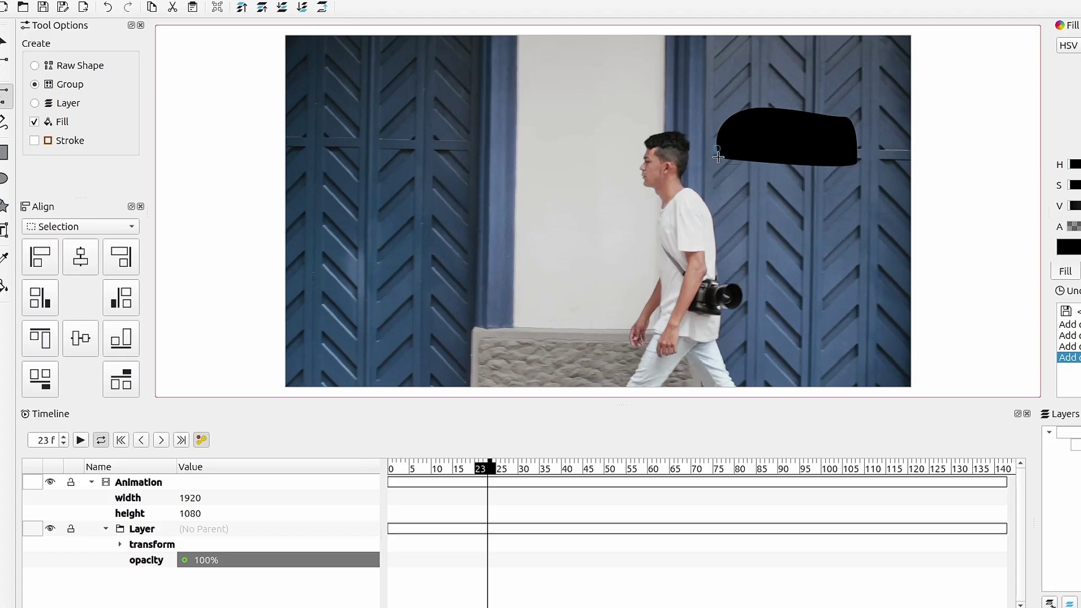
pyautogui.moveTo(718, 149); pyautogui.dragTo(708, 126)
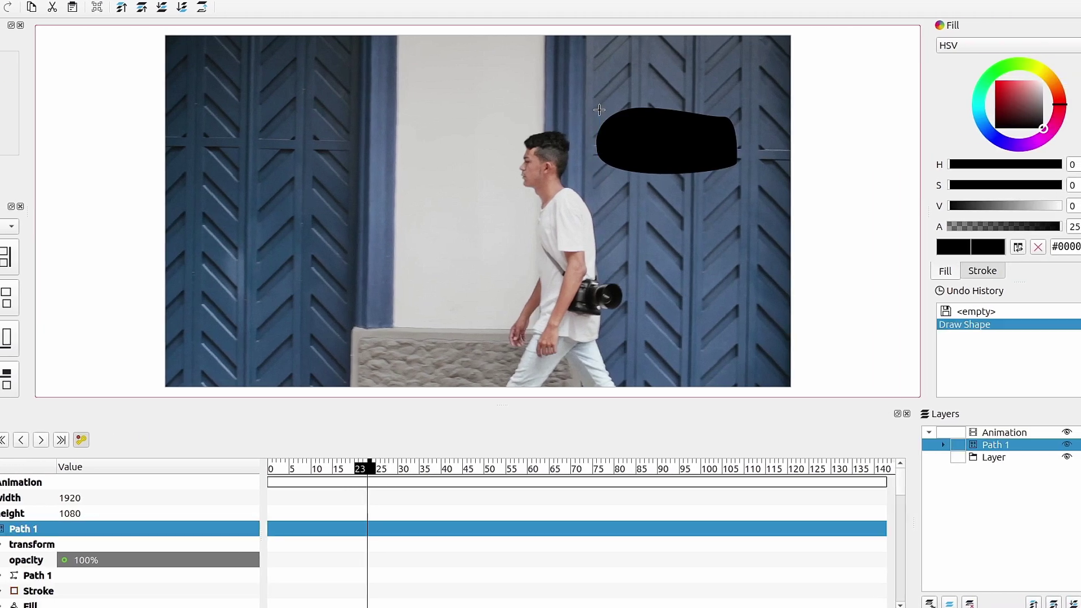
pyautogui.moveTo(1008, 120); pyautogui.dragTo(1015, 81)
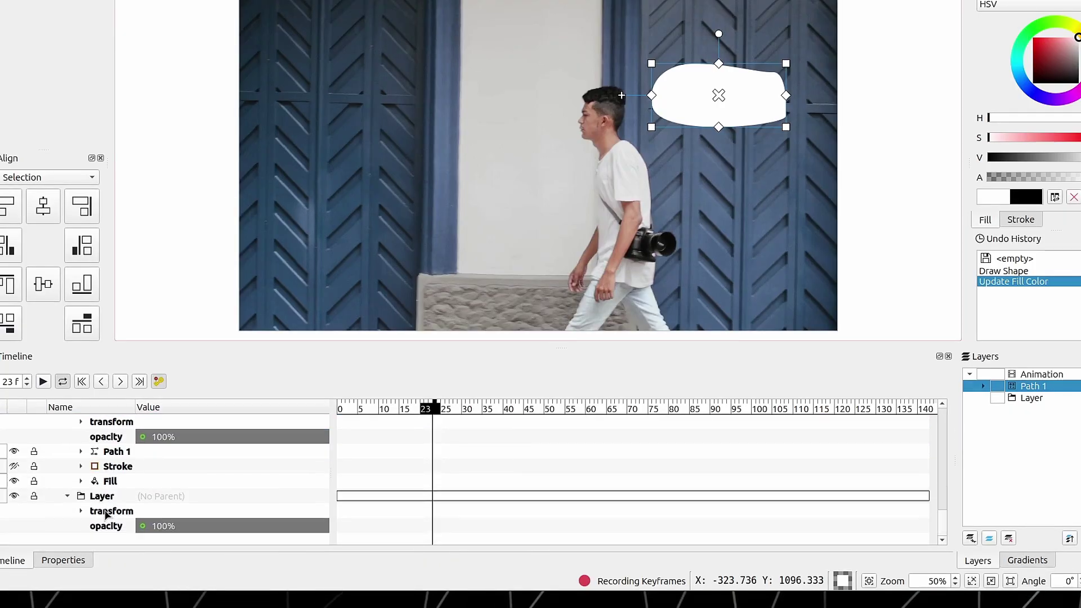
# - Add a position keyframe to the Layer's transform at frame 23, and toggle keyframe recording off and on again
pyautogui.click(82, 511)
pyautogui.scroll(-1, 157, 514)
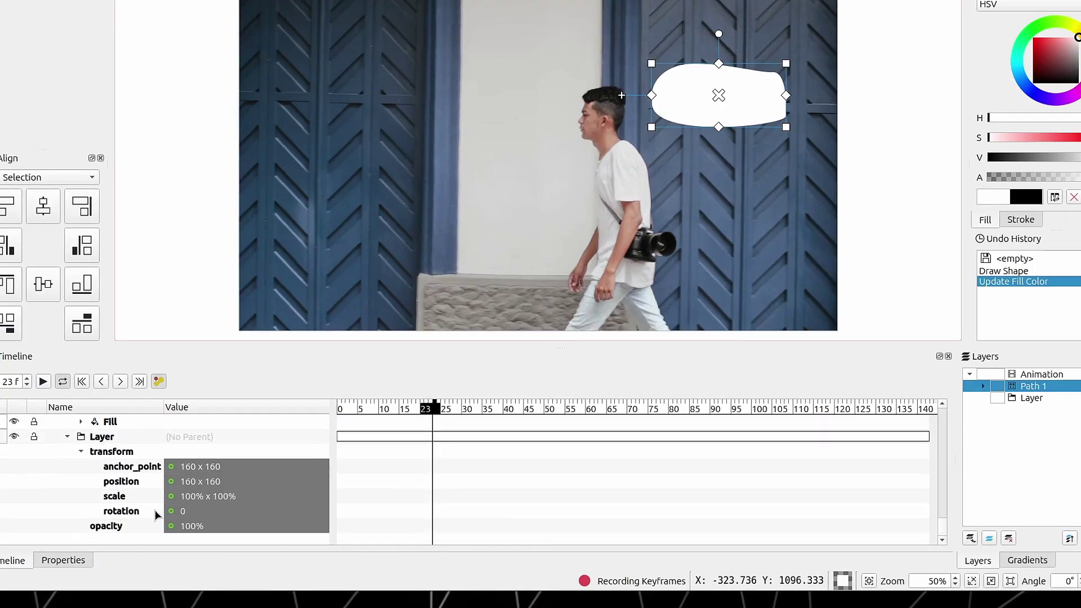
pyautogui.click(188, 485)
pyautogui.rightClick(187, 485)
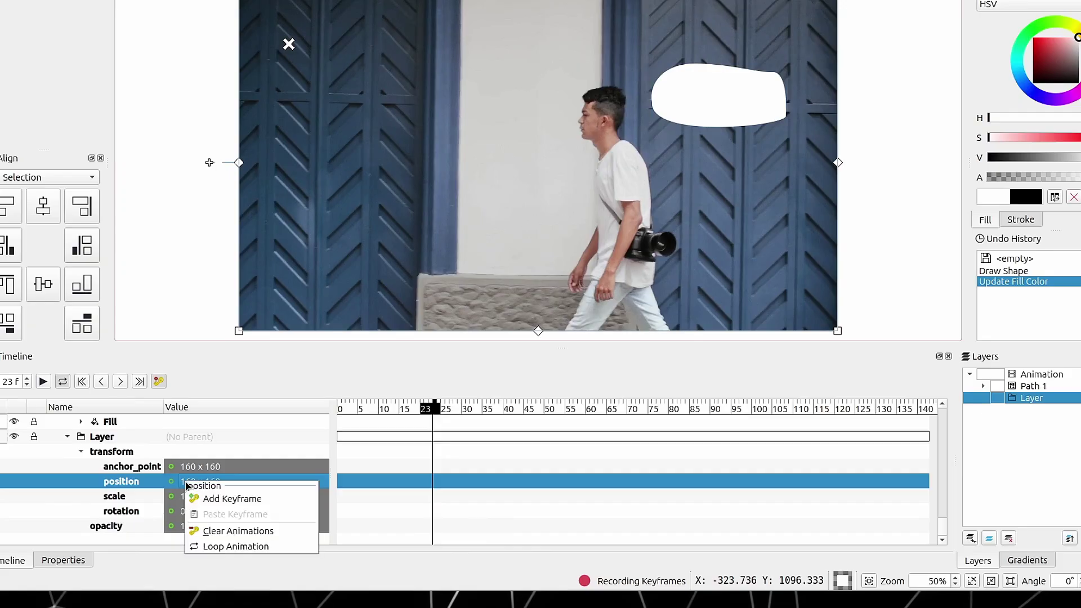
pyautogui.click(214, 497)
pyautogui.click(160, 383)
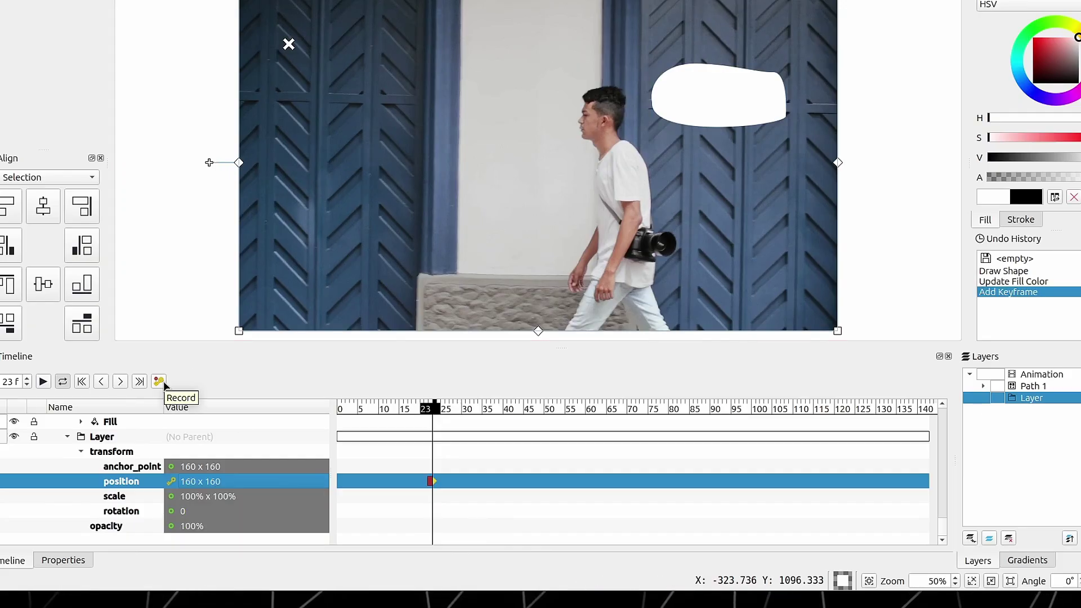
pyautogui.click(159, 382)
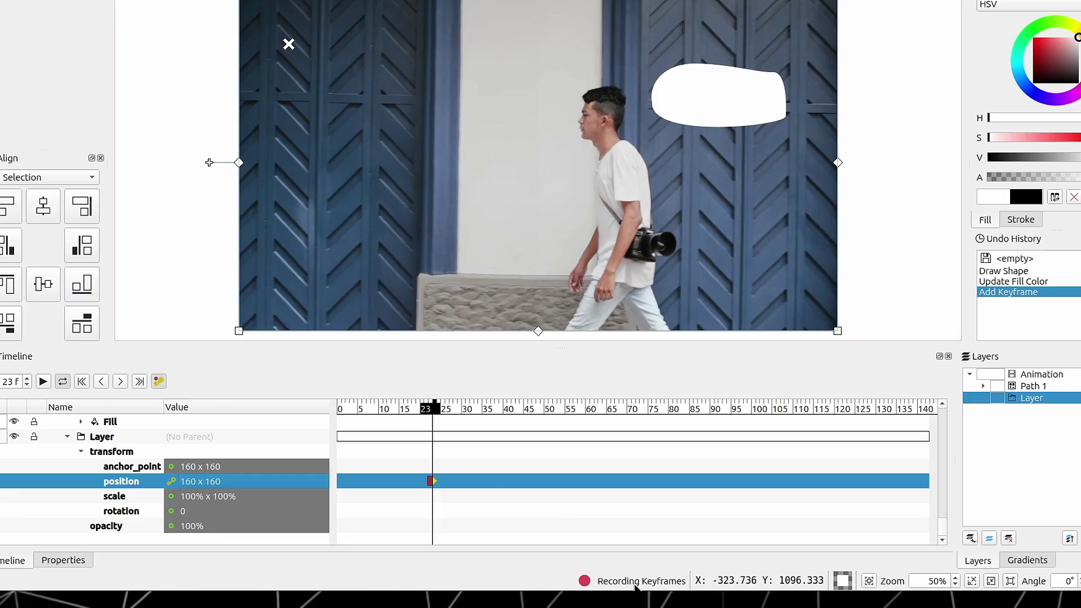
# - At frame 58, move the white shape up and to the left, closer to the man's head, with keyframe recording on
pyautogui.moveTo(449, 410); pyautogui.dragTo(577, 409)
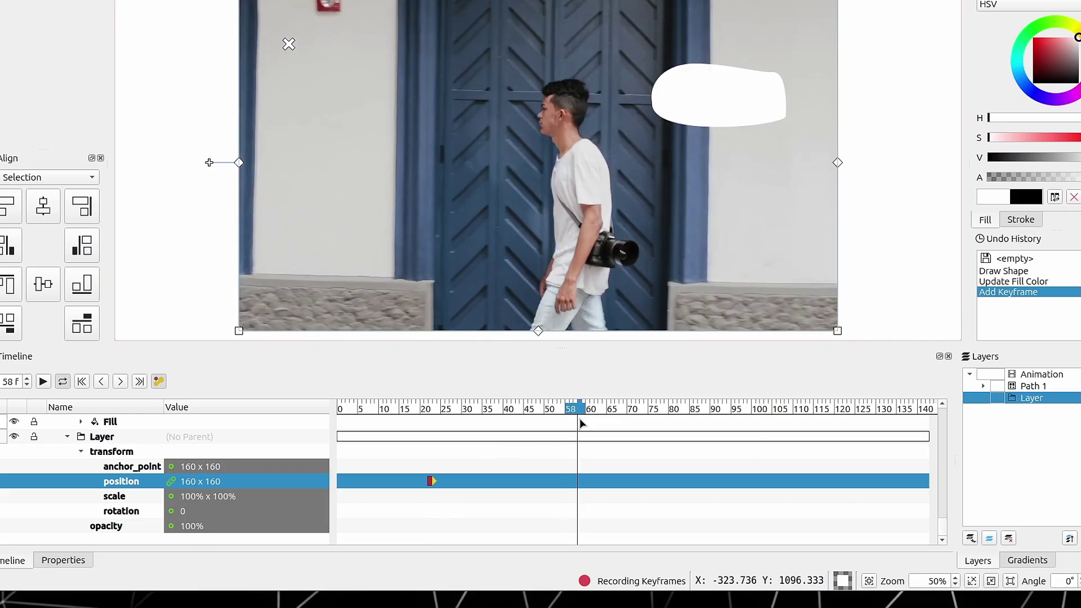
pyautogui.click(725, 119)
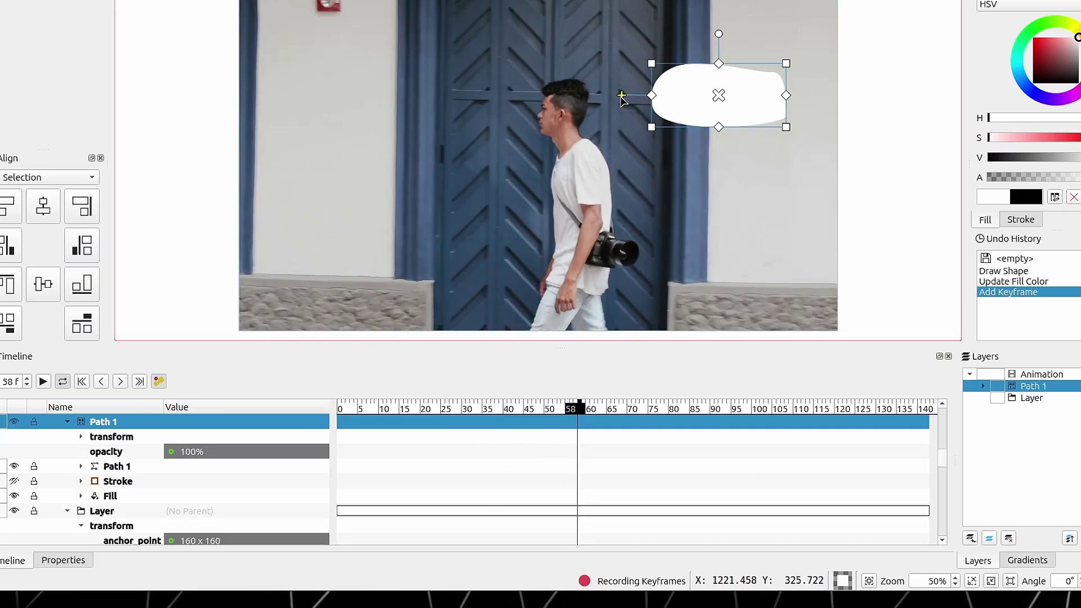
pyautogui.moveTo(622, 95); pyautogui.dragTo(576, 68)
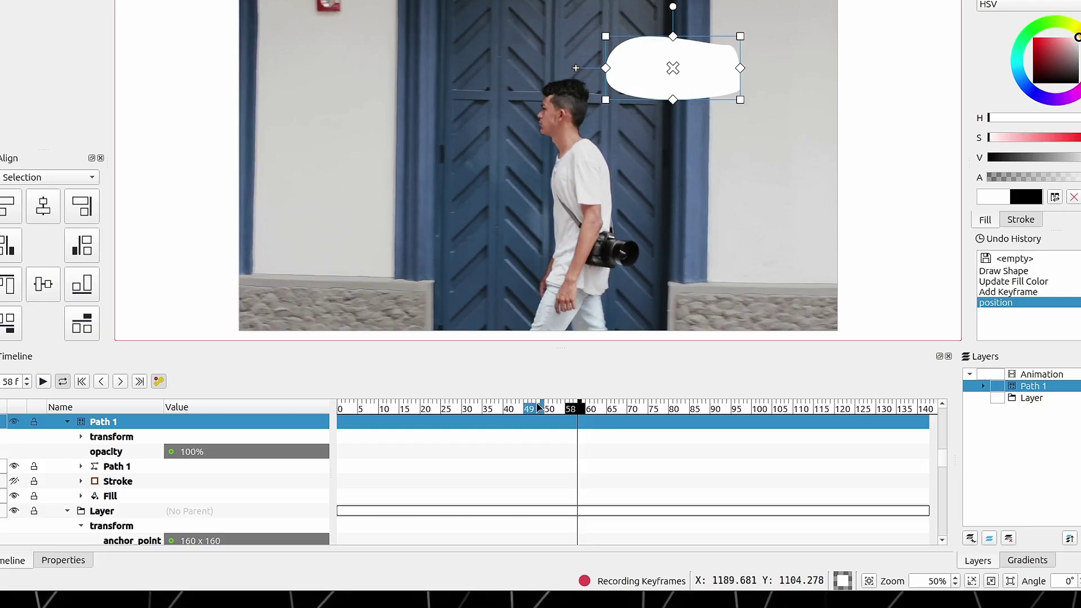
# - Return to frame 1 and clear all animation from the fill colour of the shape
pyautogui.moveTo(539, 408); pyautogui.dragTo(340, 408)
pyautogui.scroll(-2, 169, 507)
pyautogui.click(126, 481)
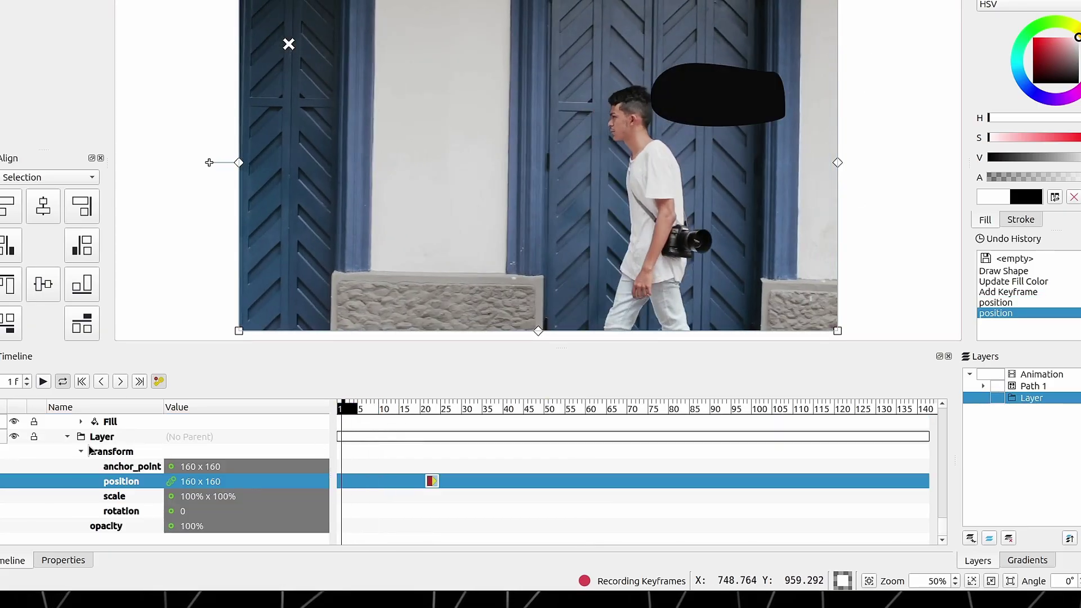
pyautogui.scroll(3, 127, 482)
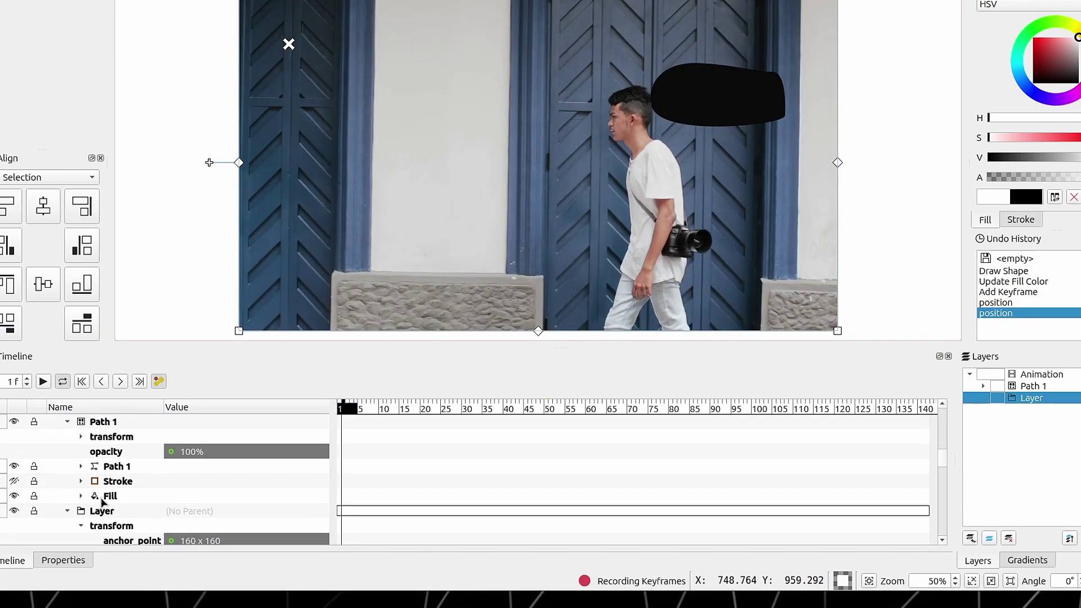
pyautogui.click(81, 497)
pyautogui.scroll(-2, 169, 484)
pyautogui.click(212, 456)
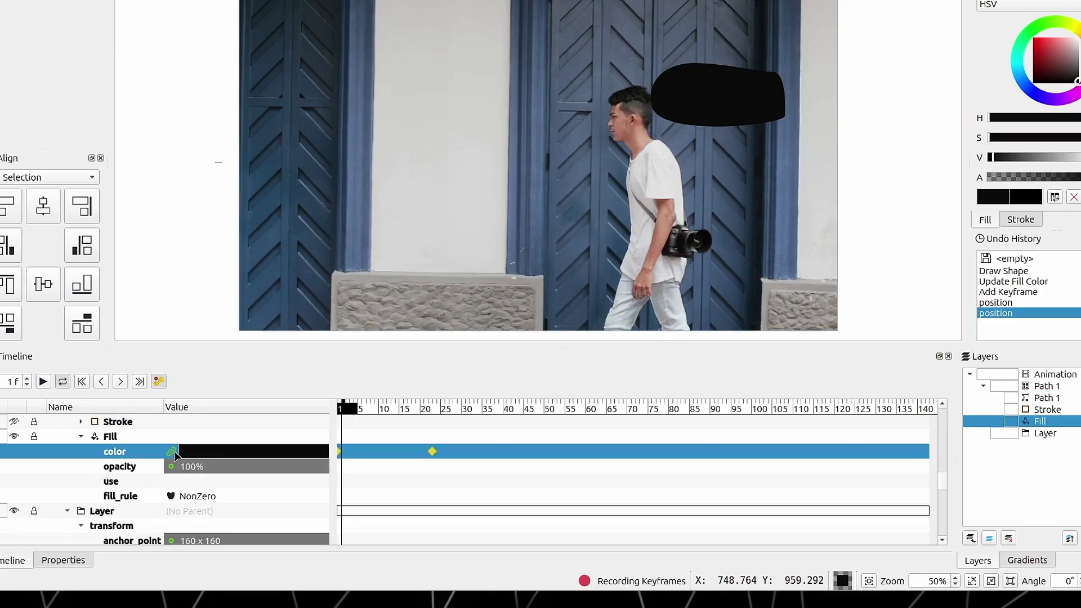
pyautogui.rightClick(256, 451)
pyautogui.click(329, 502)
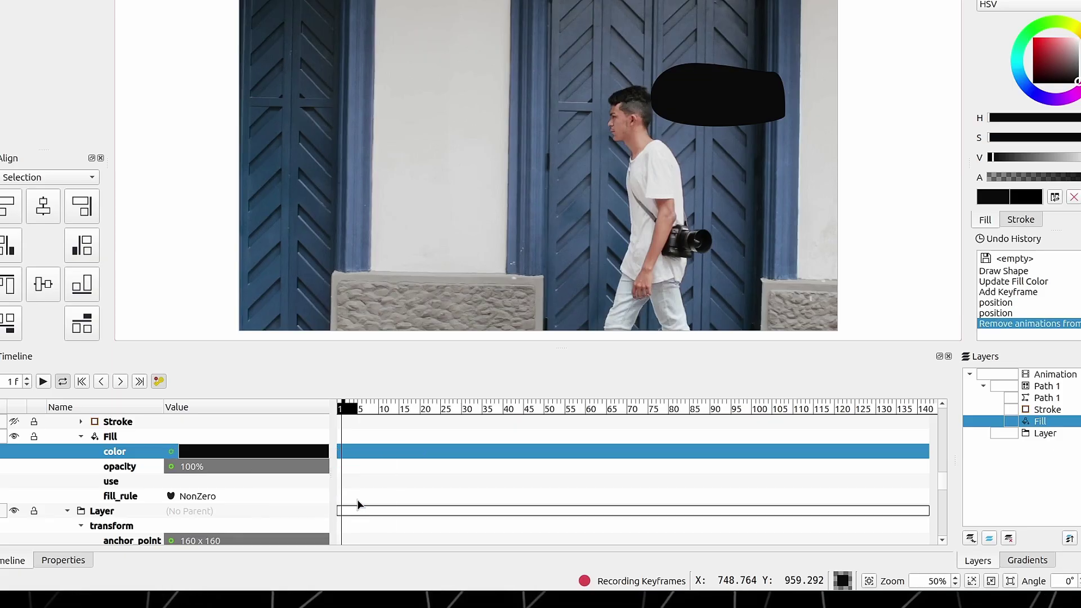
# - Turn off keyframe recording, set the shape's fill colour to white, and scrub the animation to frame 73
pyautogui.moveTo(428, 407); pyautogui.dragTo(488, 408)
pyautogui.moveTo(1047, 68); pyautogui.dragTo(1076, 37)
pyautogui.hotkey('ctrl', 'z')
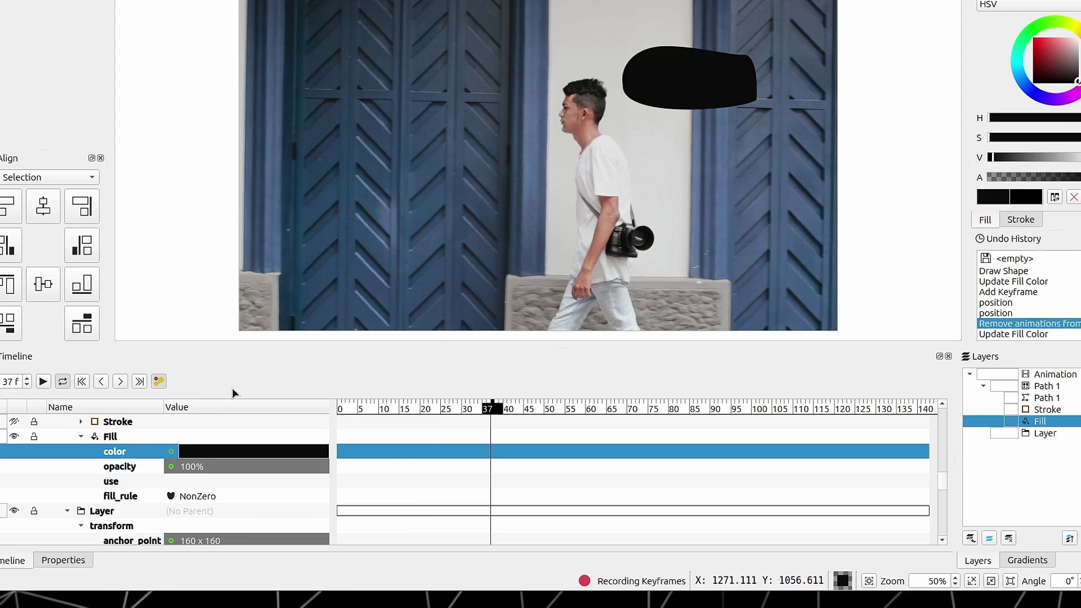
pyautogui.click(160, 382)
pyautogui.hotkey('ctrl', 'shift', 'z')
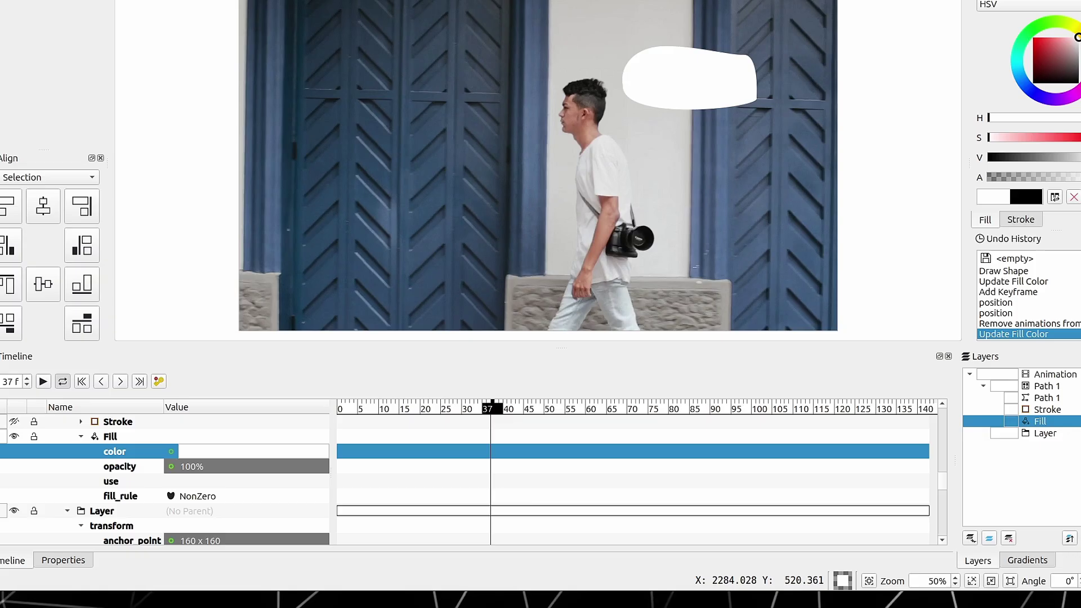
pyautogui.moveTo(383, 408); pyautogui.dragTo(646, 429)
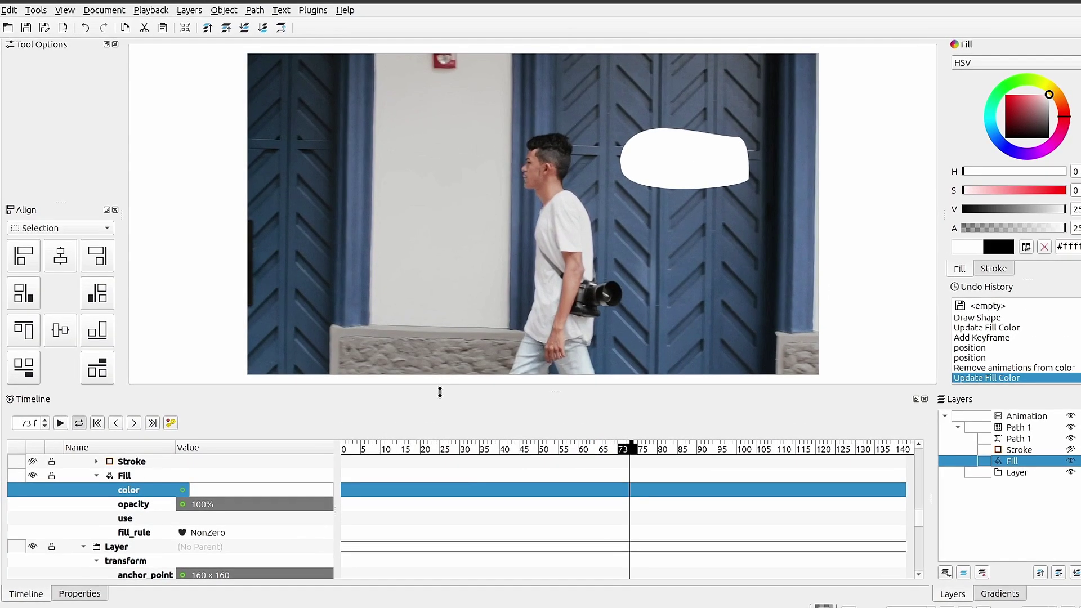
# - Save the animation, switch to Kdenlive and scrub the timeline to preview the shape moving over the video clip
pyautogui.hotkey('ctrl', 's')
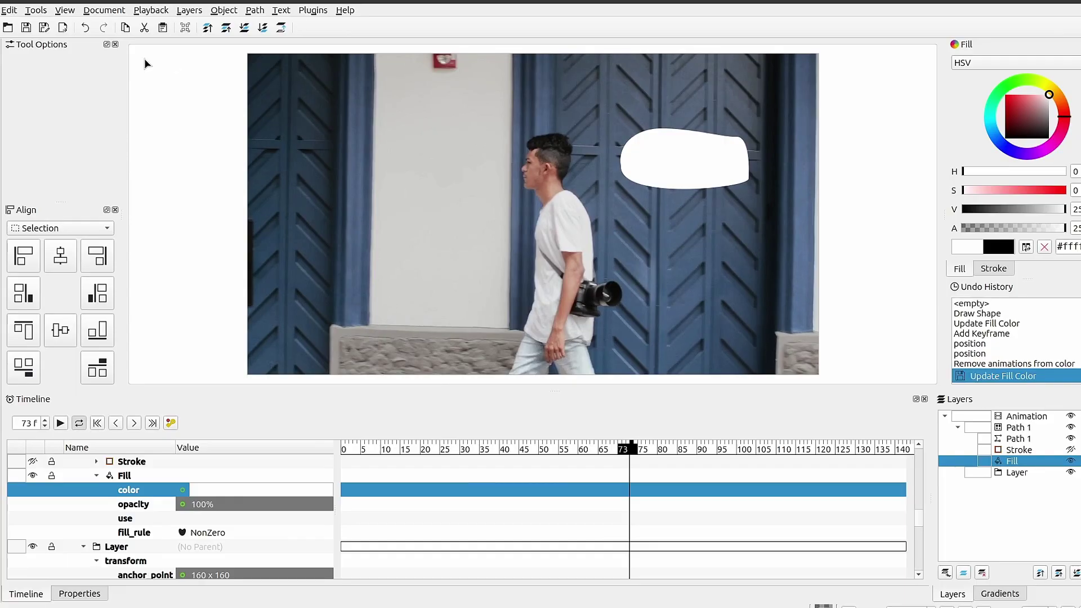
pyautogui.hotkey('alt', 'Tab')
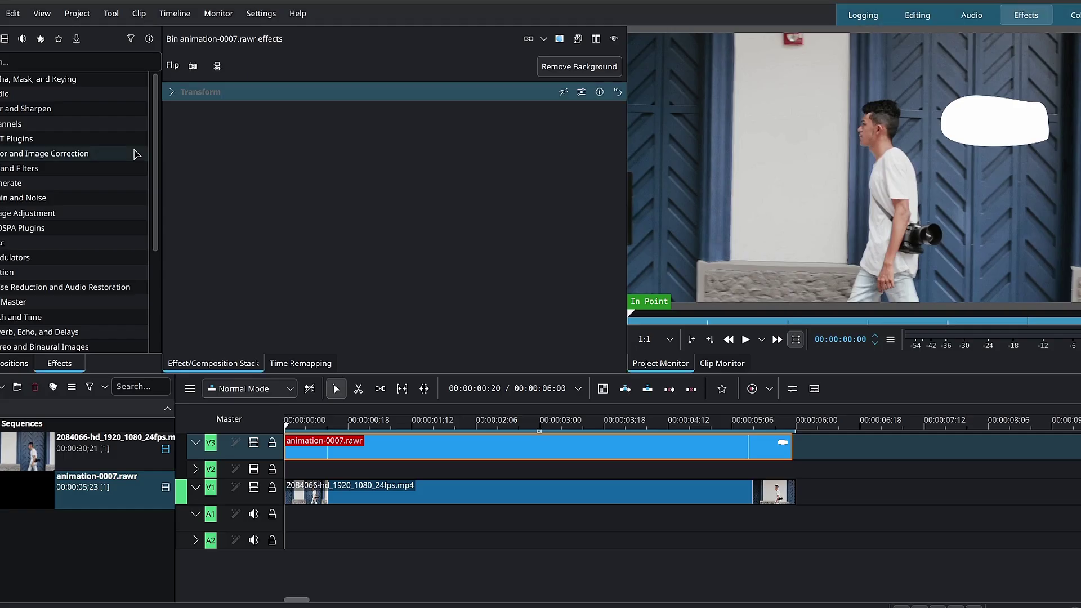
pyautogui.moveTo(311, 426); pyautogui.dragTo(586, 449)
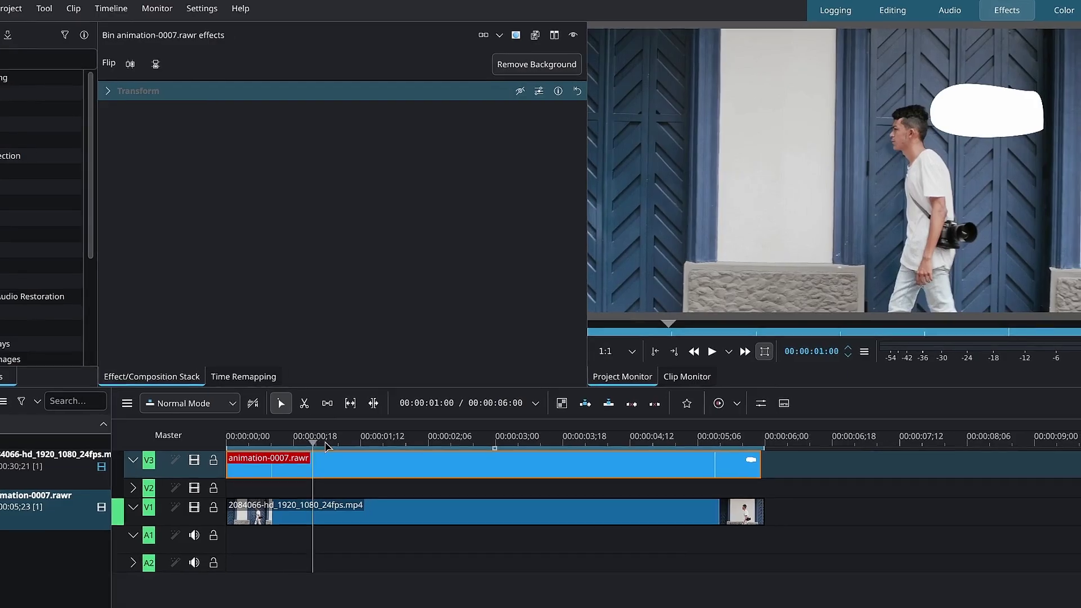
pyautogui.moveTo(509, 480); pyautogui.dragTo(217, 473)
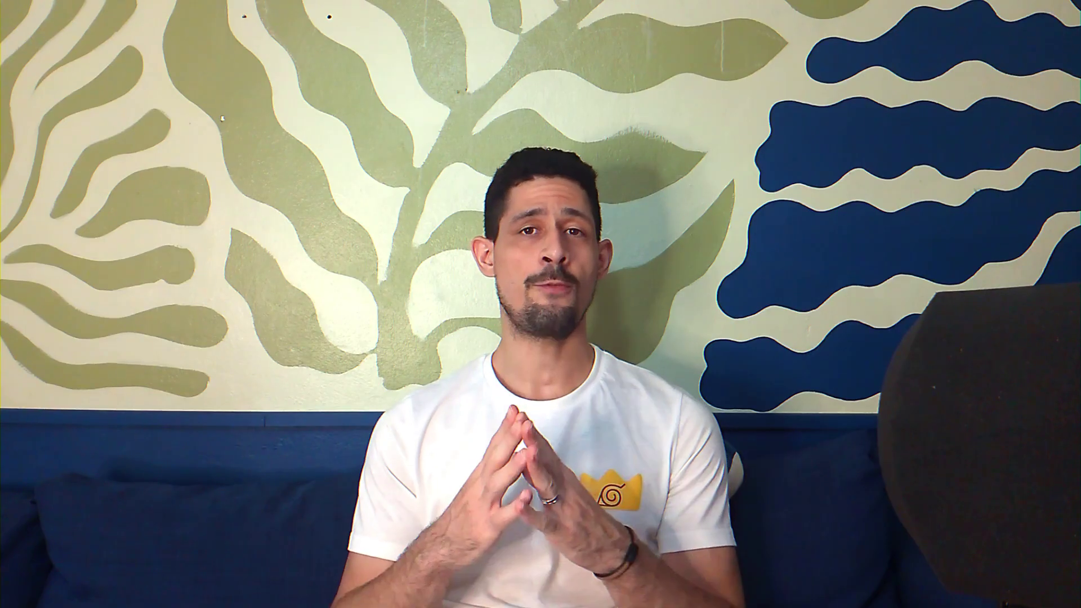